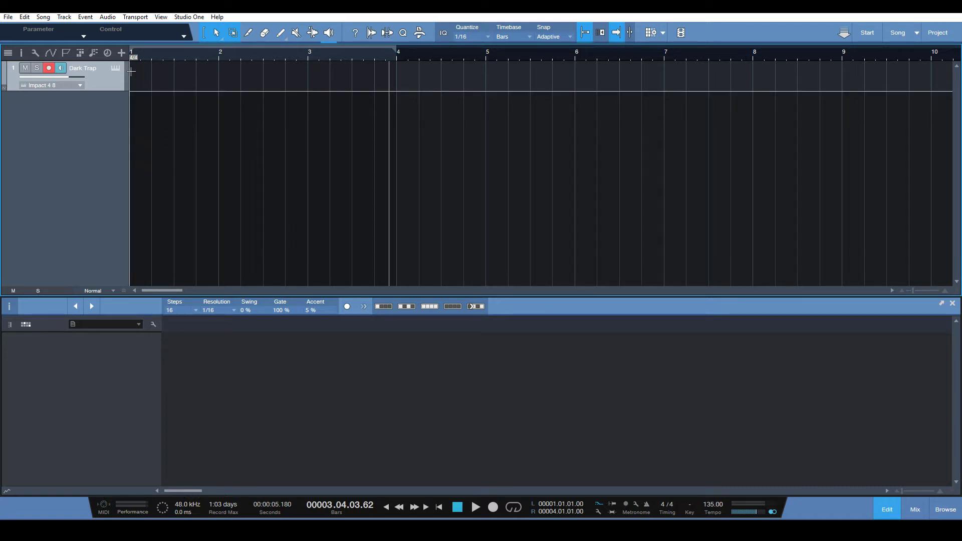
Create a new pattern on the Dark Trap track at bar 1 and lengthen it to end at bar 5.
left_click(131, 70)
key("ctrl+shift+p")
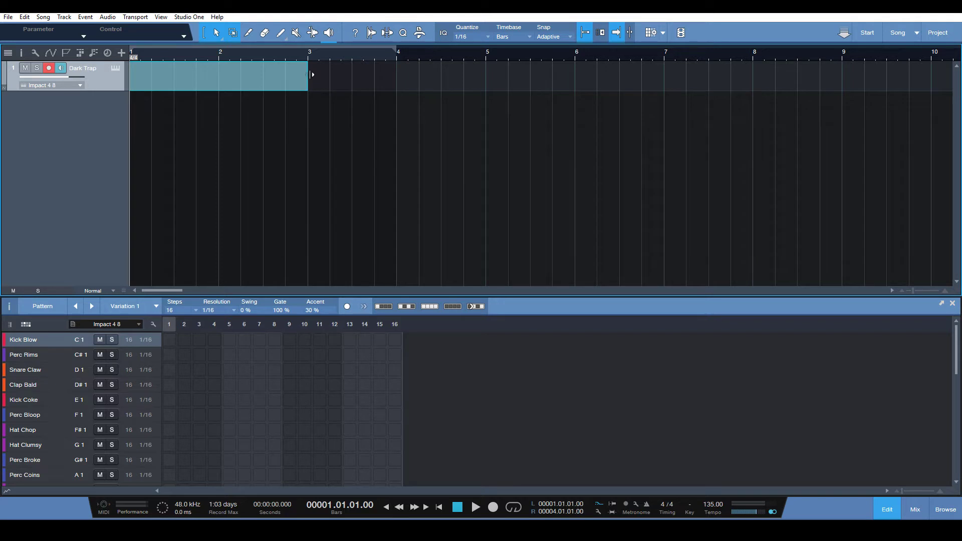
left_click_drag(312, 74, 487, 54)
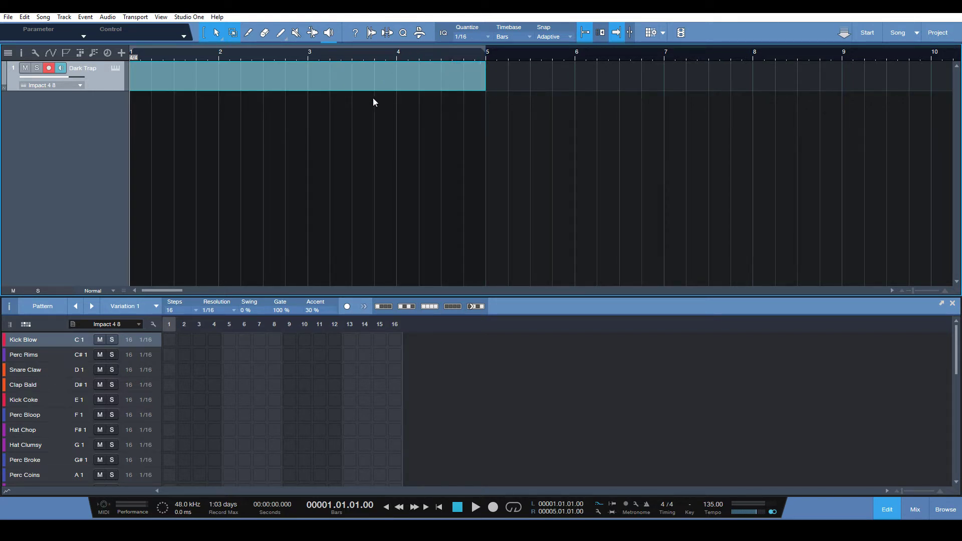
Set the pattern's step resolution to 1/8 and its length to 32 steps.
left_click(216, 311)
left_click(252, 326)
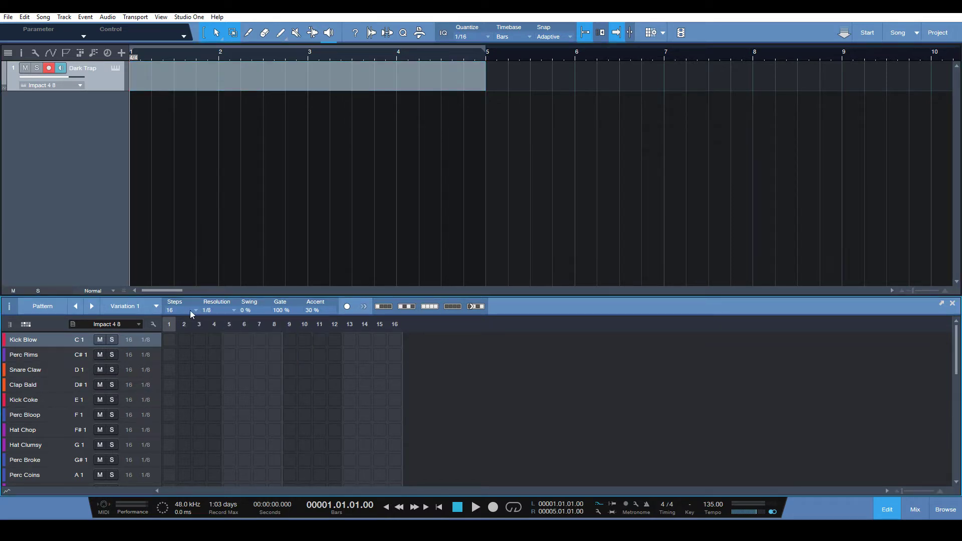
left_click(195, 311)
left_click(216, 375)
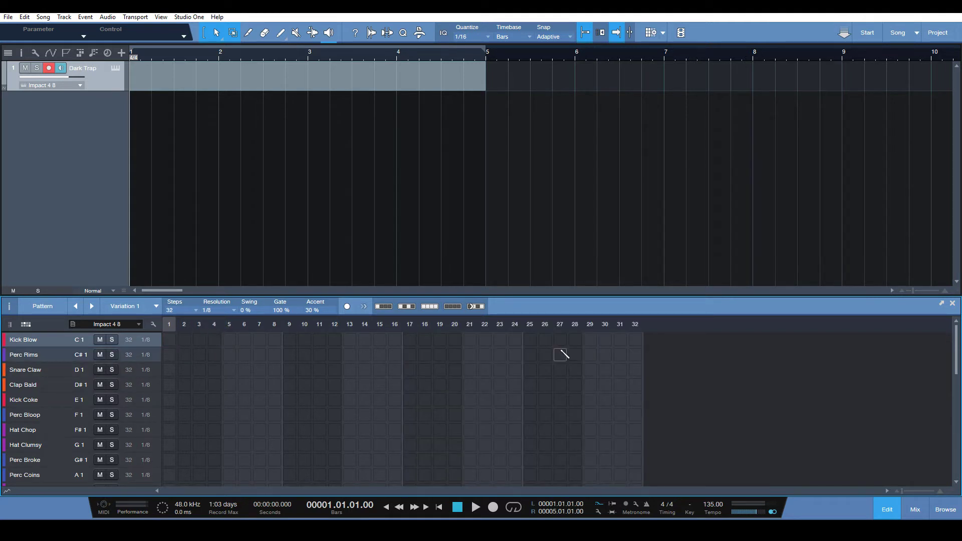
Place Kick Blow on steps 1, 9, 15, 17, 25 and Snare Claw on 5, 13, 21, auditioning playback.
left_click(170, 341)
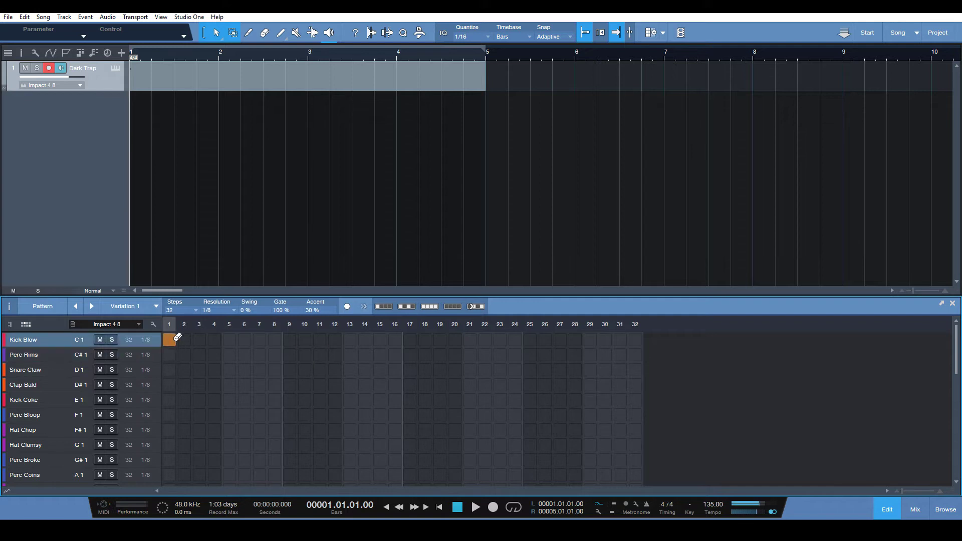
left_click(230, 369)
left_click(290, 340)
left_click(350, 370)
left_click(410, 340)
left_click(470, 370)
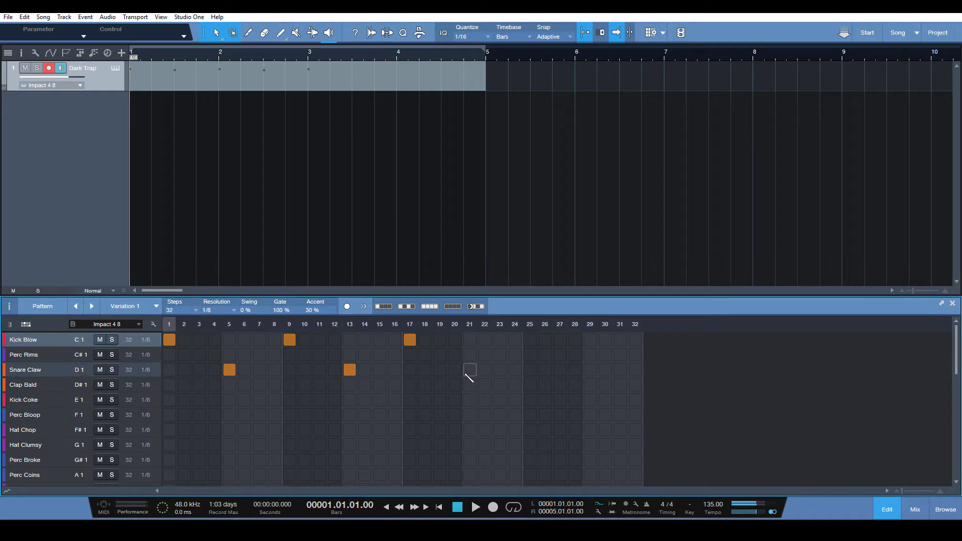
left_click(530, 340)
key("space")
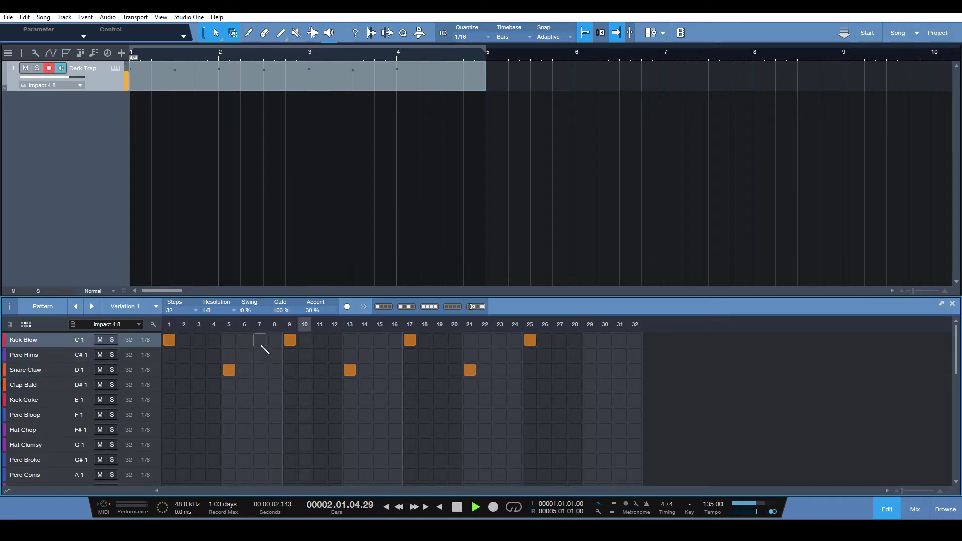
left_click(380, 341)
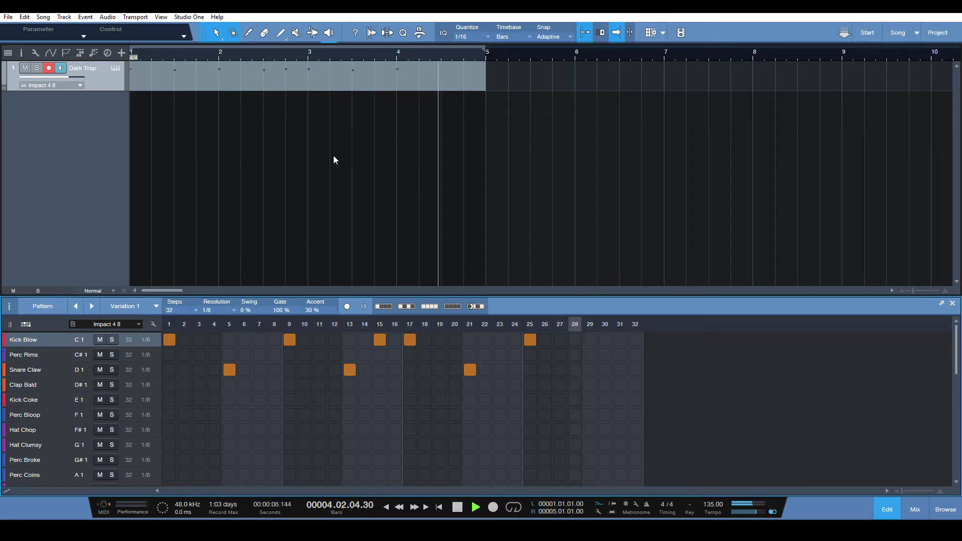
Loop playback over bars 1–5, audition the pattern, then zoom the arrangement out.
key("space")
key("slash")
key("space")
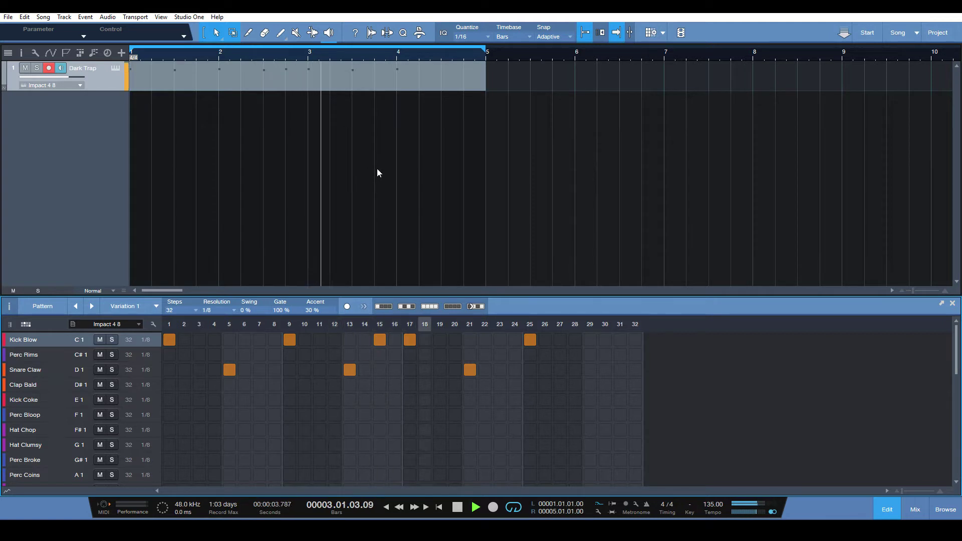
key("space")
key("w")
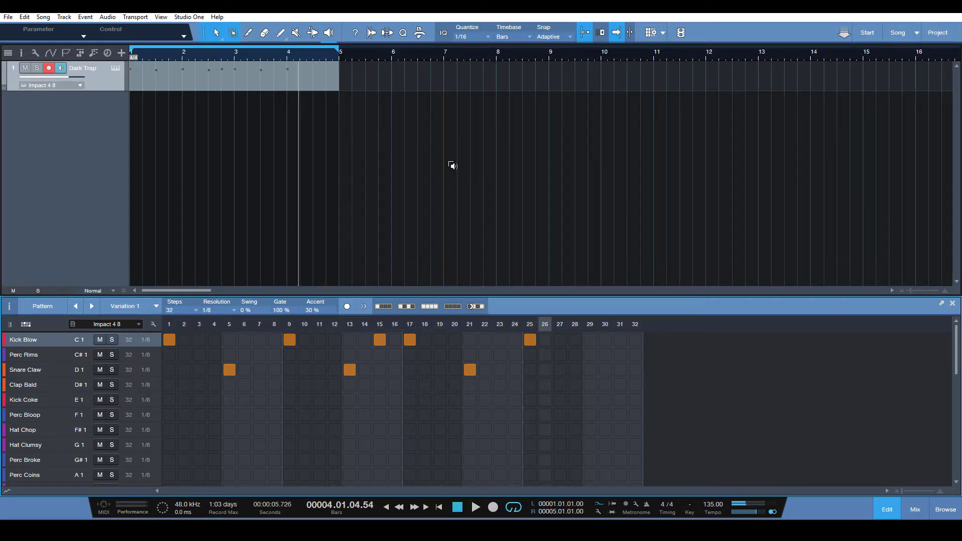
Add Kick Blow hits on steps 29 and 31 and Snare Claw hits on 30 and 32.
left_click(591, 341)
left_click(621, 340)
left_click(606, 370)
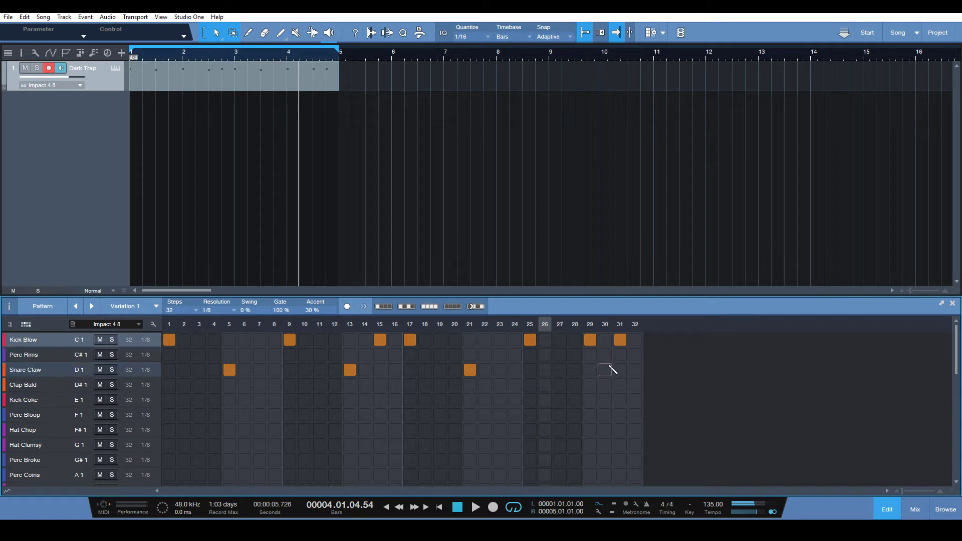
left_click(636, 370)
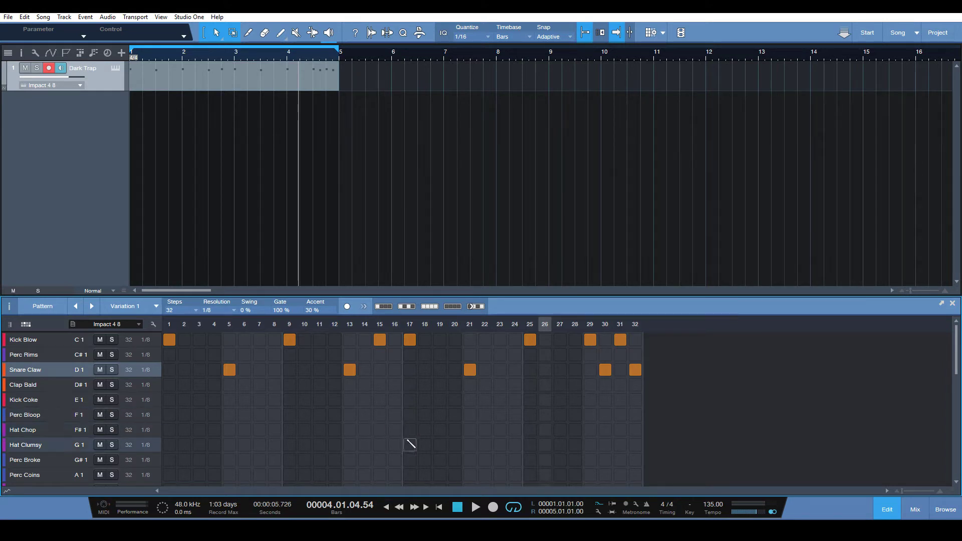
scroll(391, 440, "down", 1)
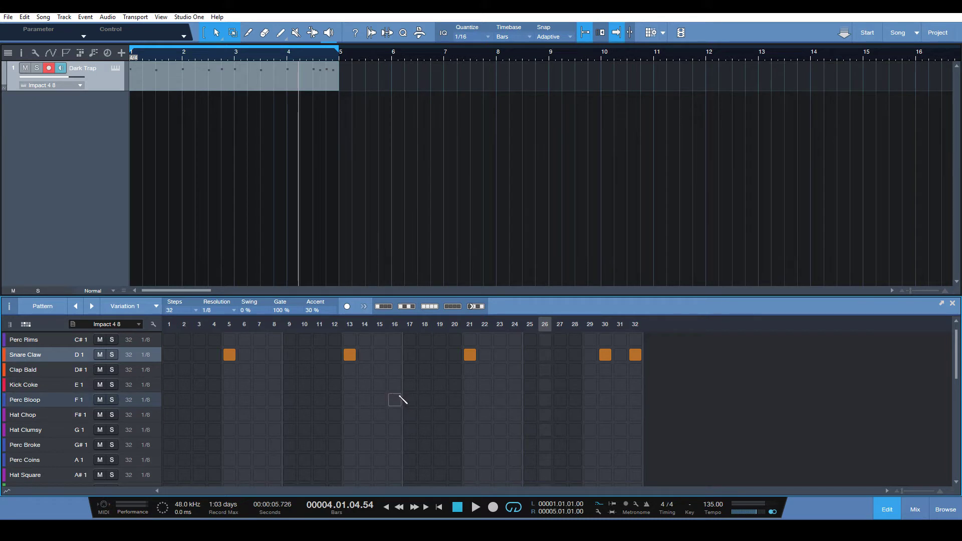
scroll(404, 401, "up", 1)
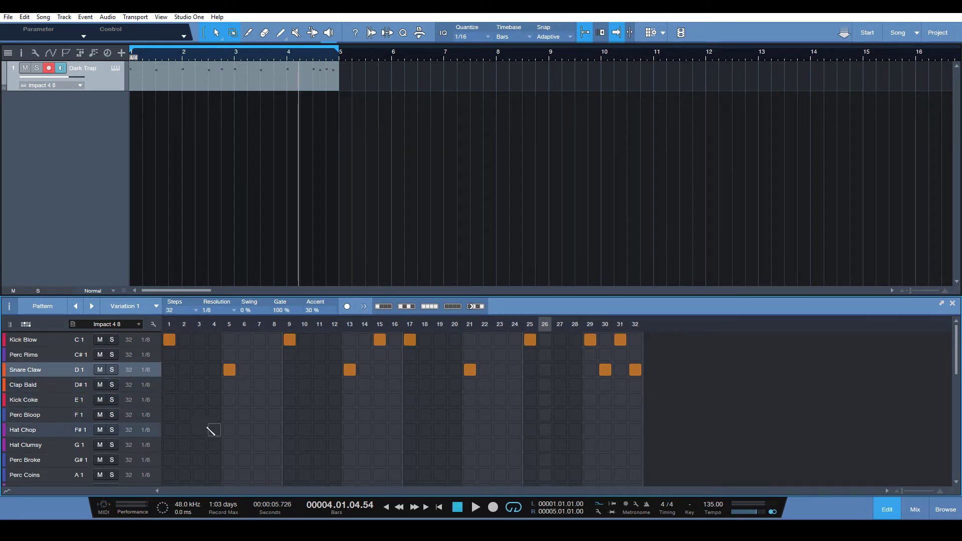
Place Hat Chop hits on steps 17, 19, 21, 23, 25, 27, 29, 31 and 32, removing a stray step 18 hit.
left_click(49, 426)
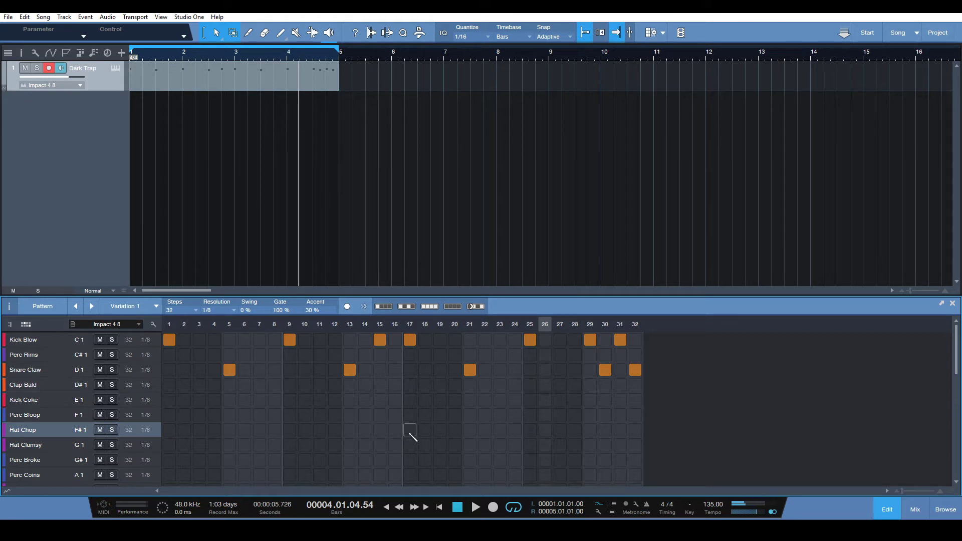
left_click_drag(410, 432, 425, 431)
left_click(425, 431)
left_click(440, 431)
left_click(470, 431)
left_click(500, 432)
left_click(530, 432)
left_click(561, 431)
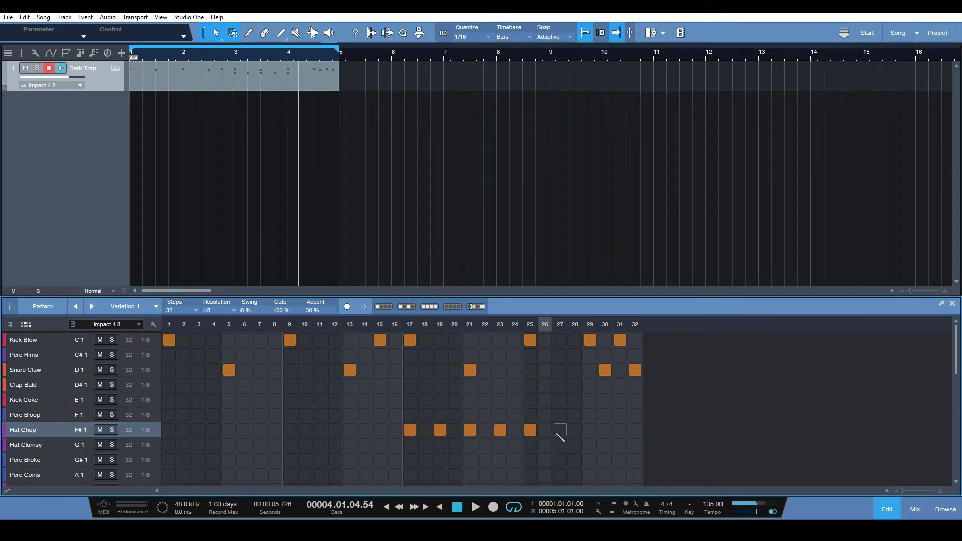
left_click(590, 430)
left_click(621, 430)
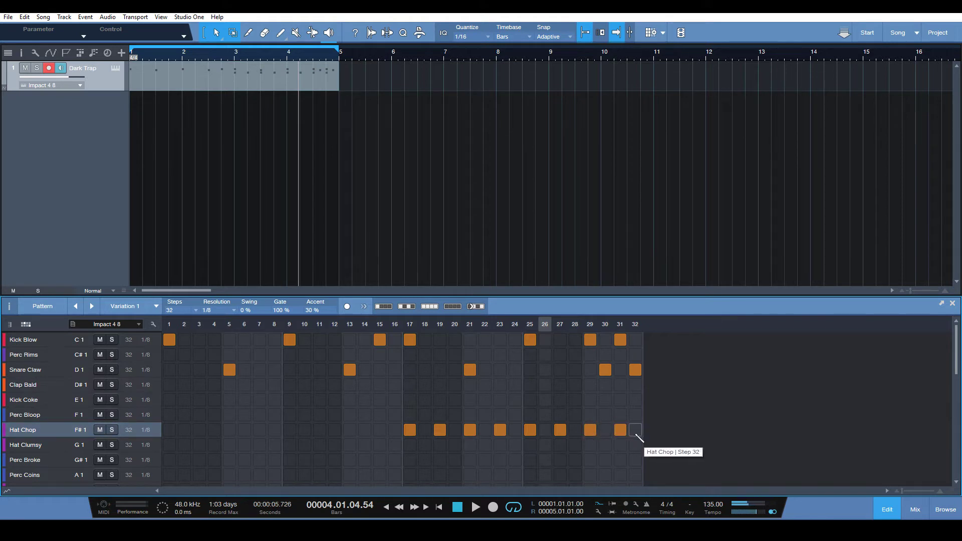
left_click(636, 430)
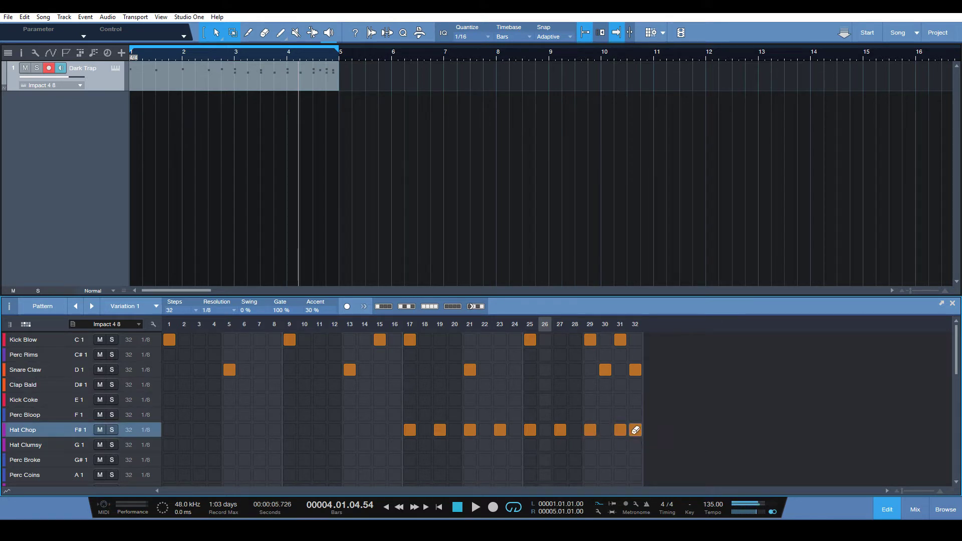
Lower the Hat Chop velocities on step 19 to 46 and step 23 to 51.
left_click(8, 491)
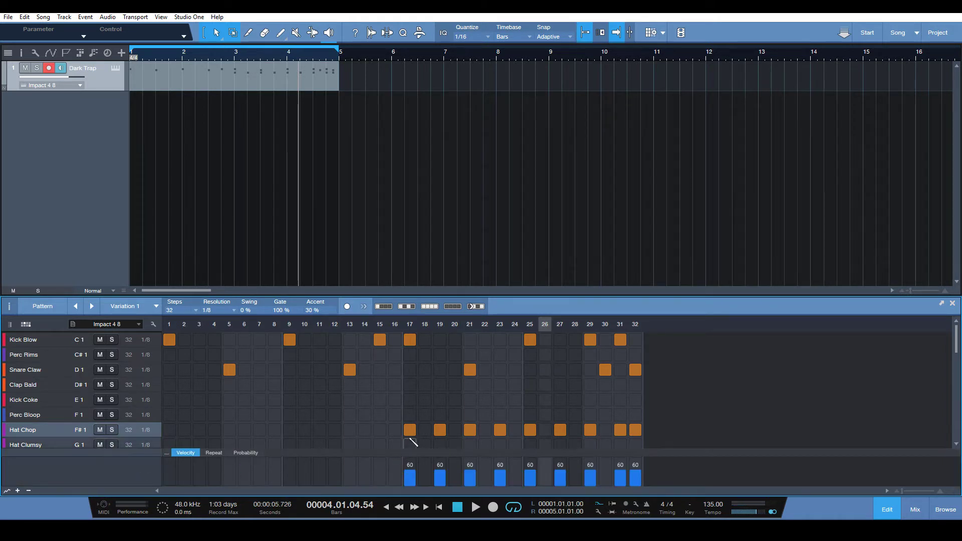
left_click(440, 474)
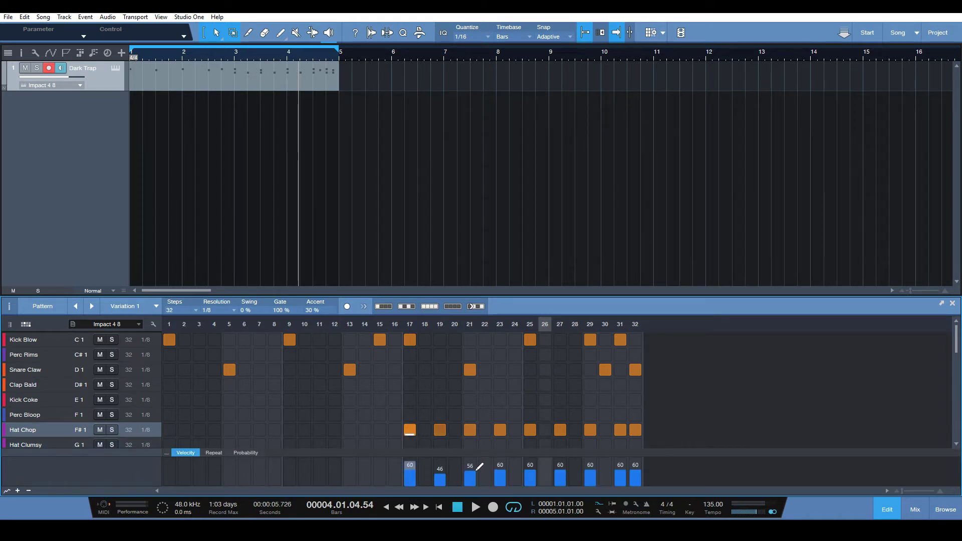
left_click(500, 472)
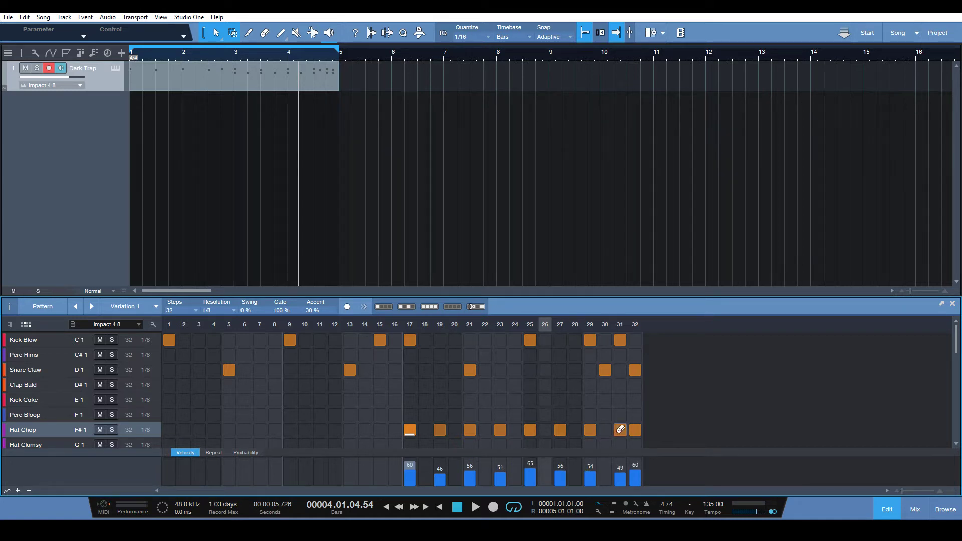
Give the step 31 hi-hat a repeat of 2 and play the pattern back.
left_click(215, 454)
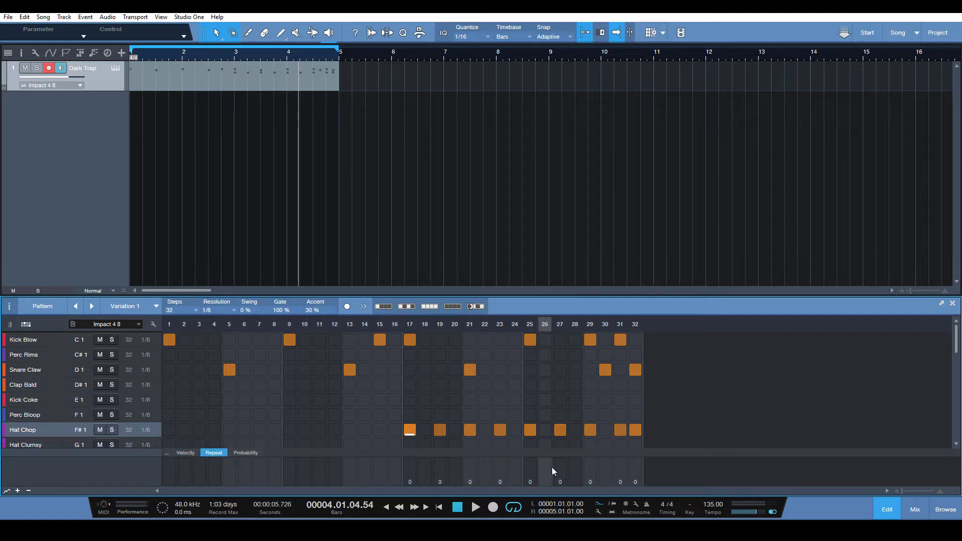
left_click(622, 476)
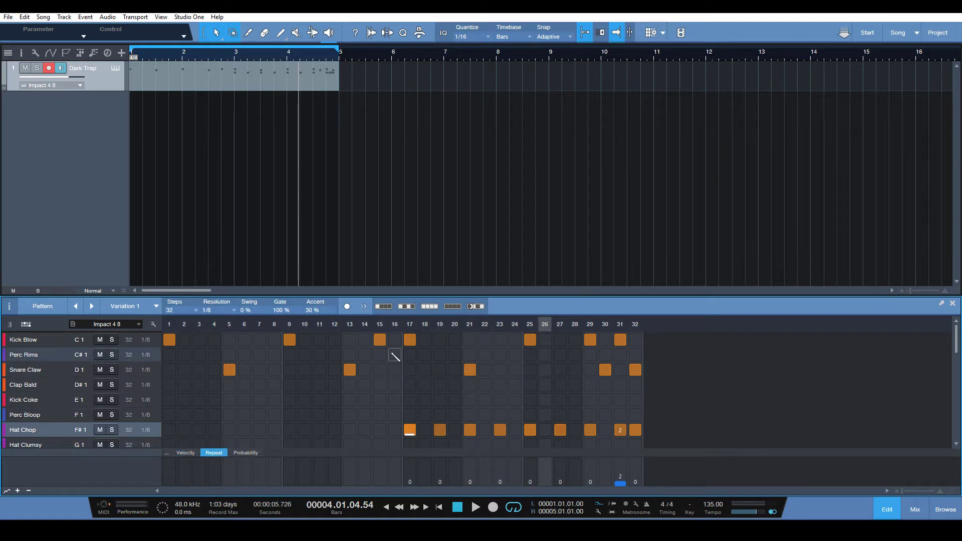
key("space")
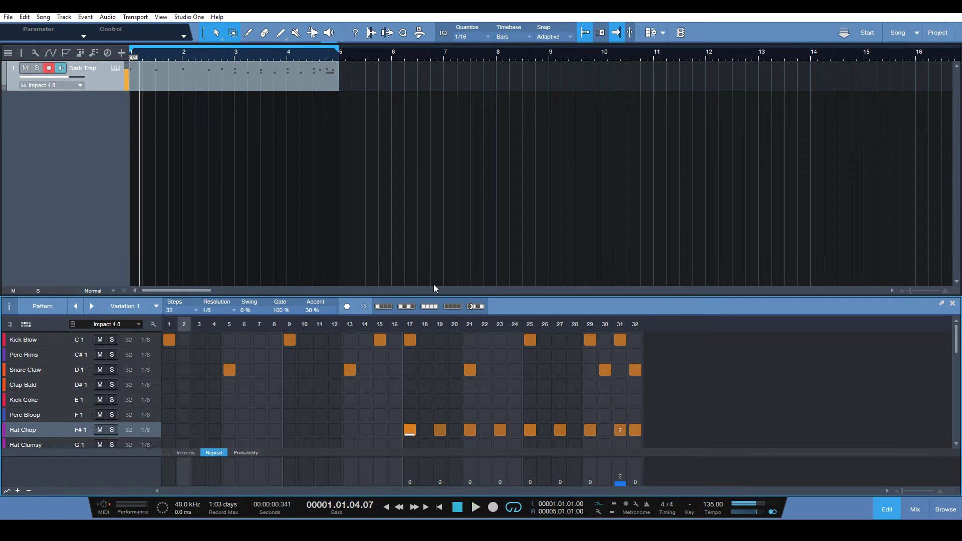
Duplicate the pattern into bars 5–9 and extend the loop range to end at bar 9.
left_click(290, 79)
key("d")
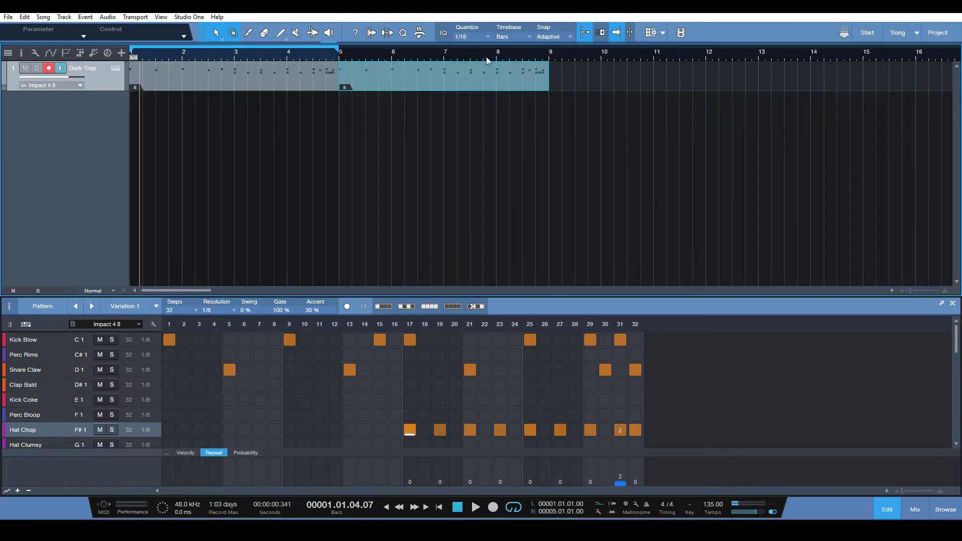
left_click_drag(553, 57, 549, 56)
left_click(454, 124)
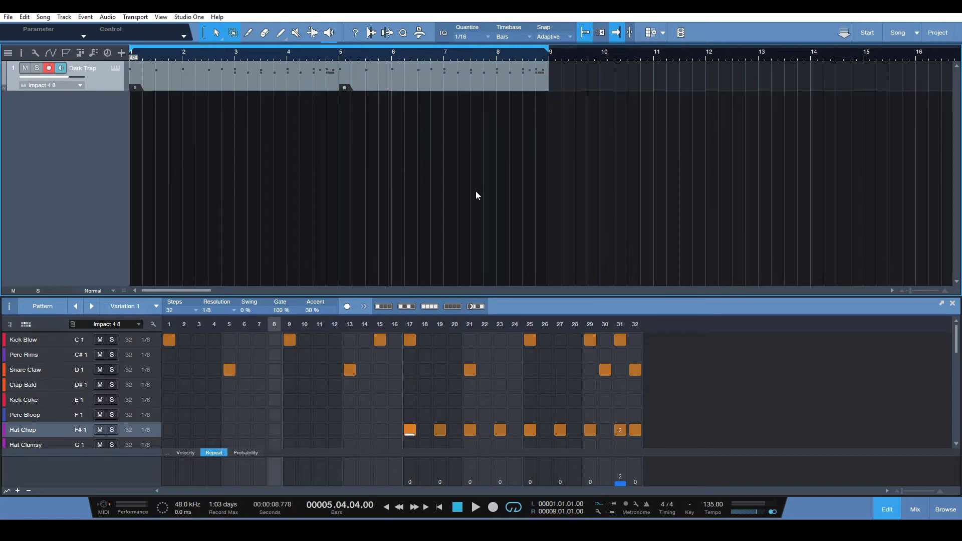
Add an empty Variation 2 to the bars 5–9 pattern and set it to 32 steps.
left_click(387, 89)
left_click(9, 326)
left_click(22, 369)
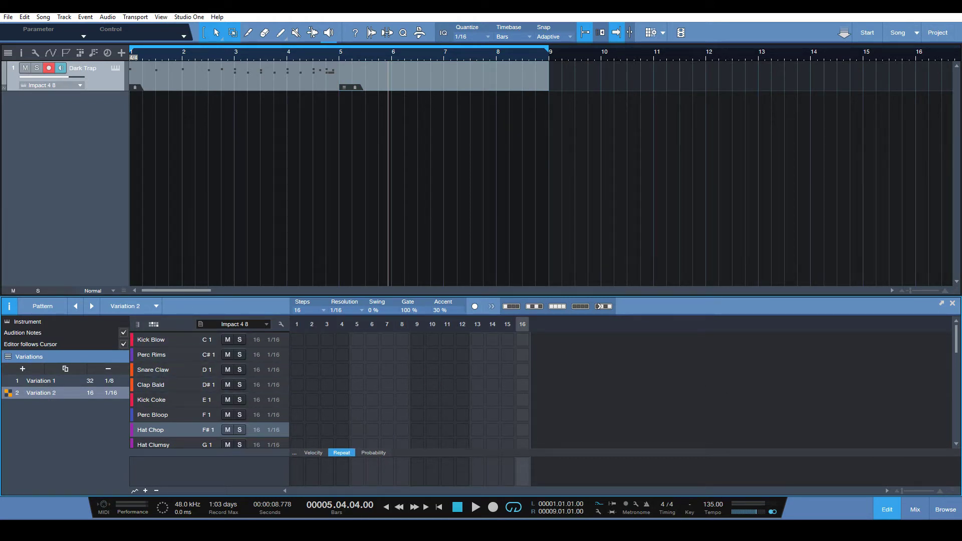
left_click(381, 84)
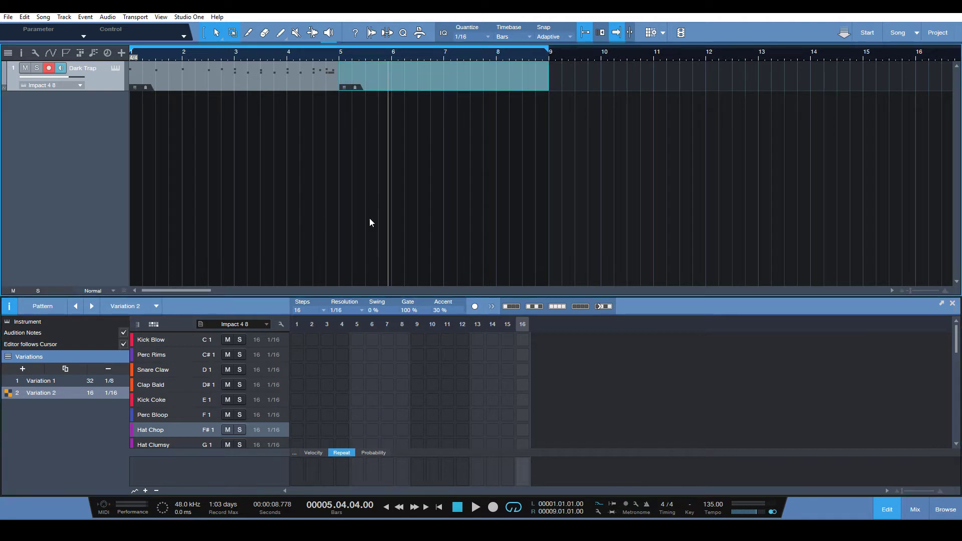
left_click(321, 309)
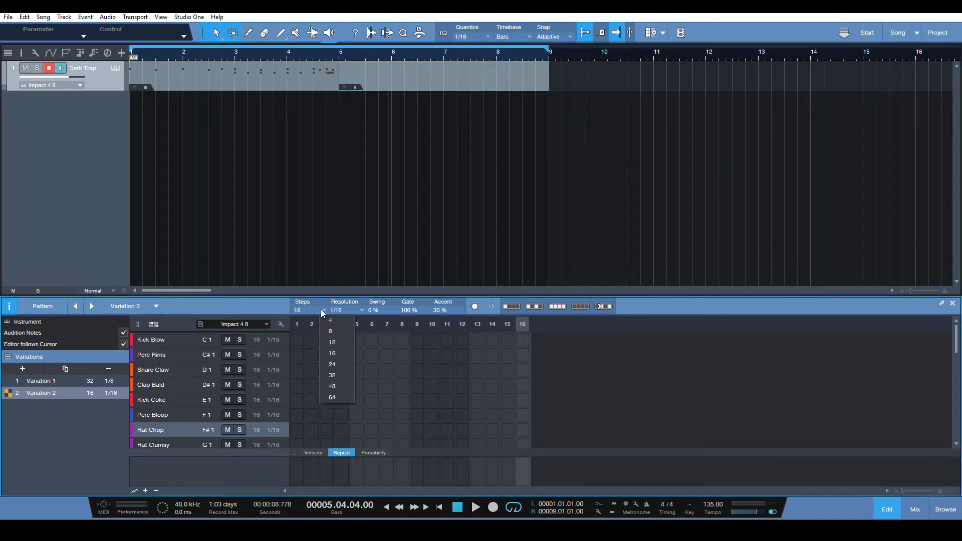
left_click(333, 375)
left_click(350, 311)
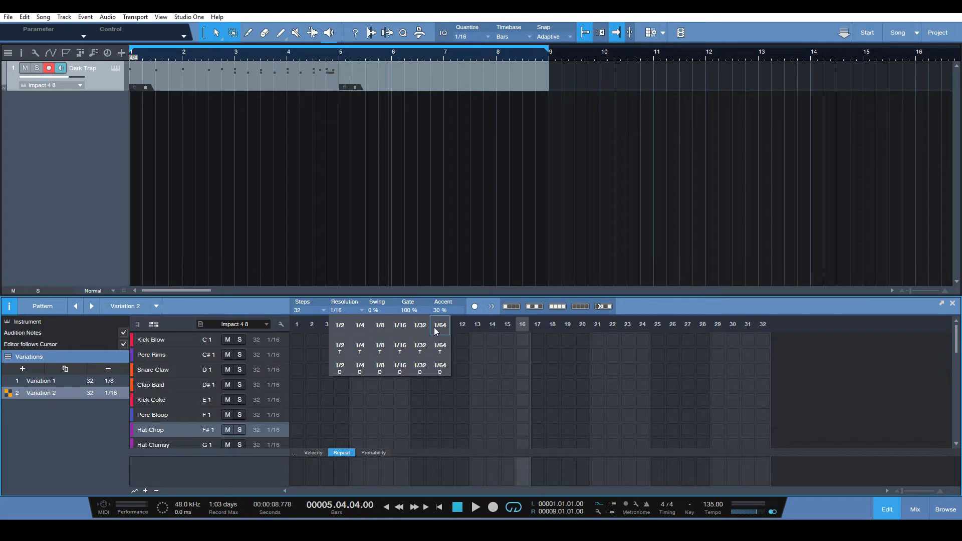
Set the pattern resolution to 1/8, then give the Perc Rims row its own 1/32 resolution.
left_click(380, 326)
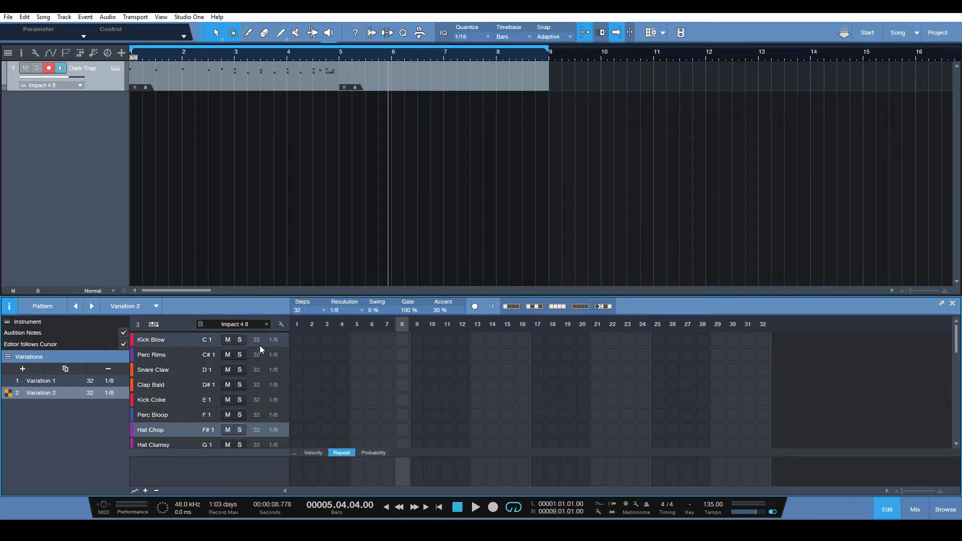
left_click(194, 354)
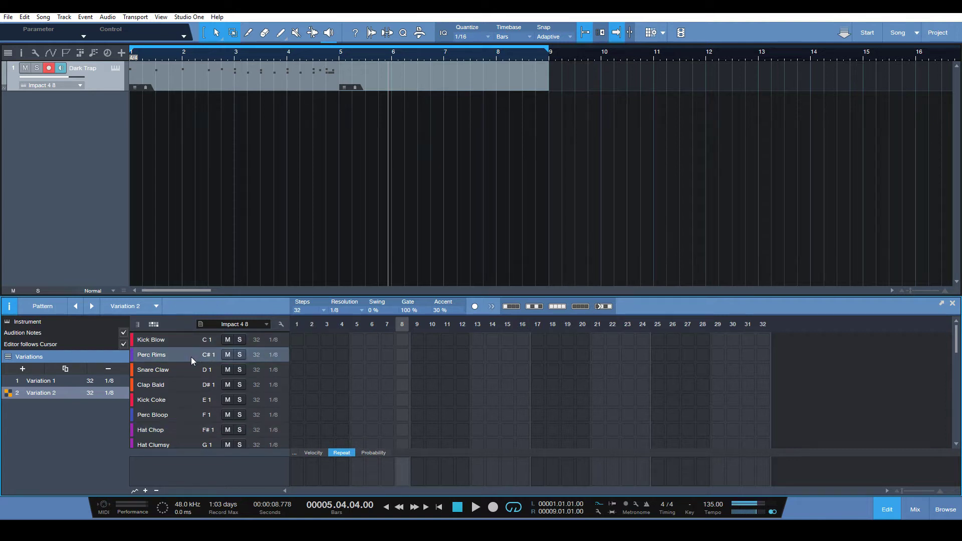
left_click(279, 357)
left_click(356, 374)
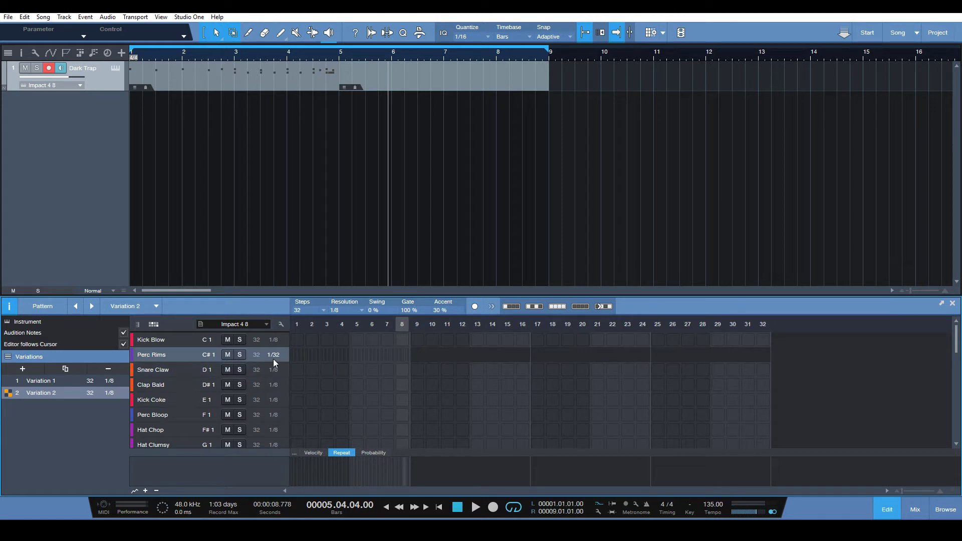
scroll(259, 357, "up", 5)
scroll(261, 357, "up", 5)
scroll(261, 357, "down", 1)
left_click(273, 355)
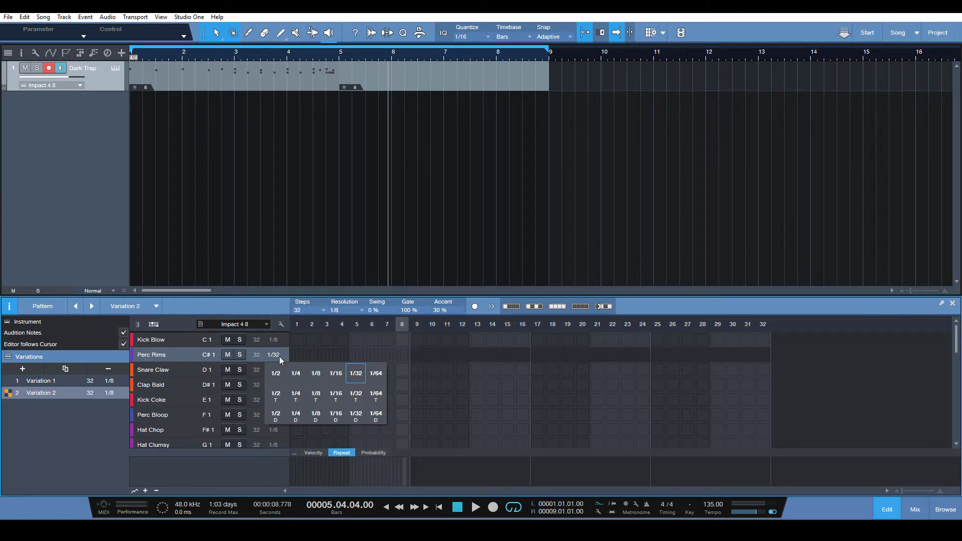
Return Perc Rims to 1/8 and place kicks on steps 1, 9 and snares on 5, 13.
left_click(316, 376)
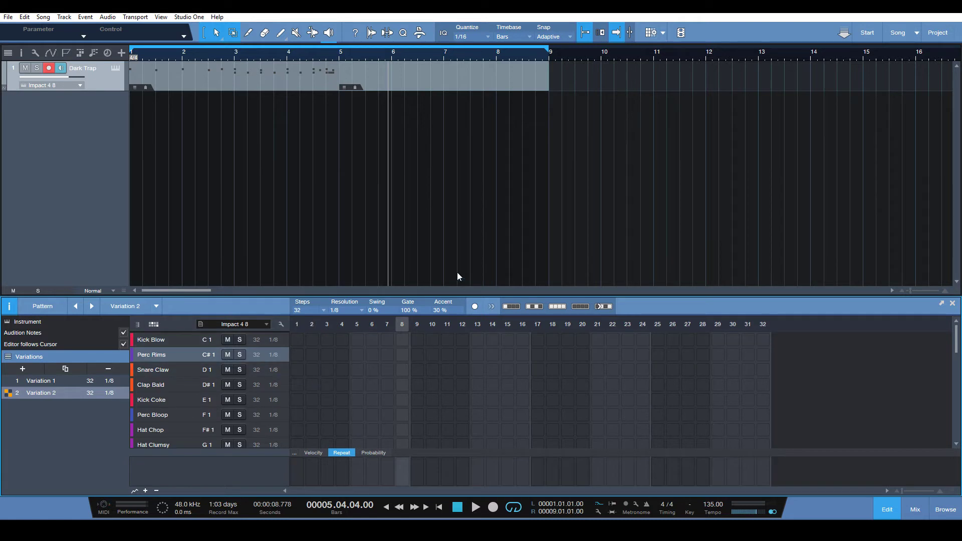
left_click(298, 341)
left_click(357, 370)
left_click(414, 341)
left_click(465, 371)
left_click(465, 371)
left_click(477, 370)
Add kicks on steps 17, 25, 29, 31 and snares on steps 21, 26, 30, 32.
left_click(538, 340)
left_click(598, 370)
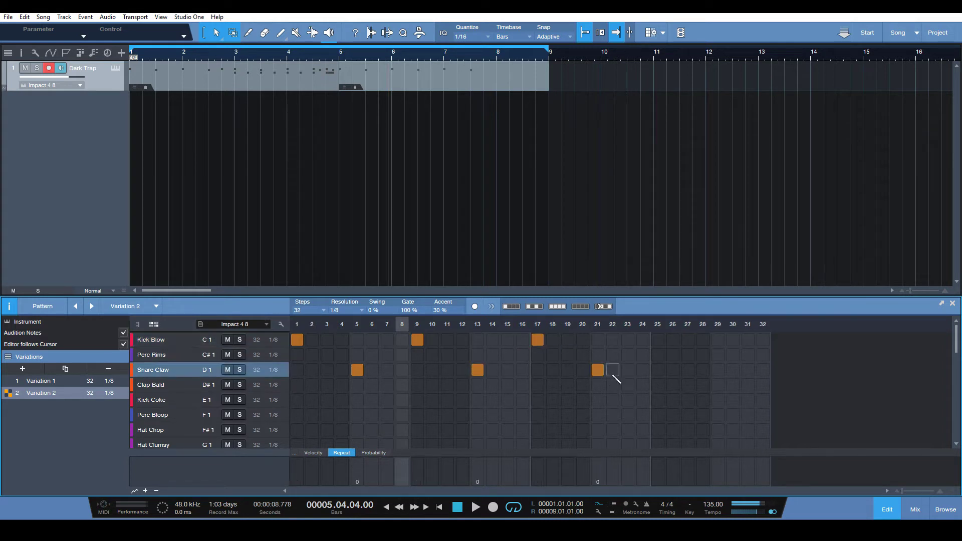
left_click(659, 341)
left_click(718, 340)
left_click(748, 341)
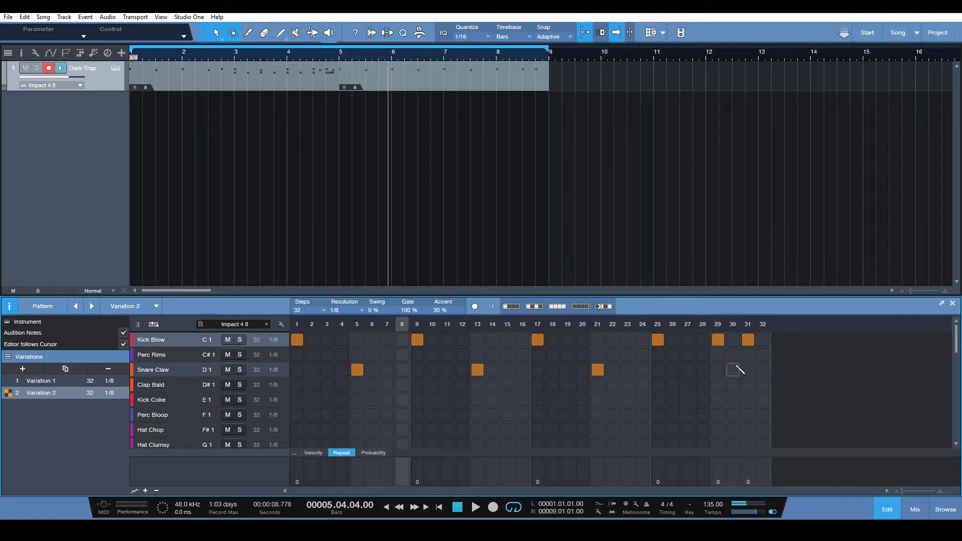
left_click(673, 370)
left_click(763, 370)
left_click(733, 370)
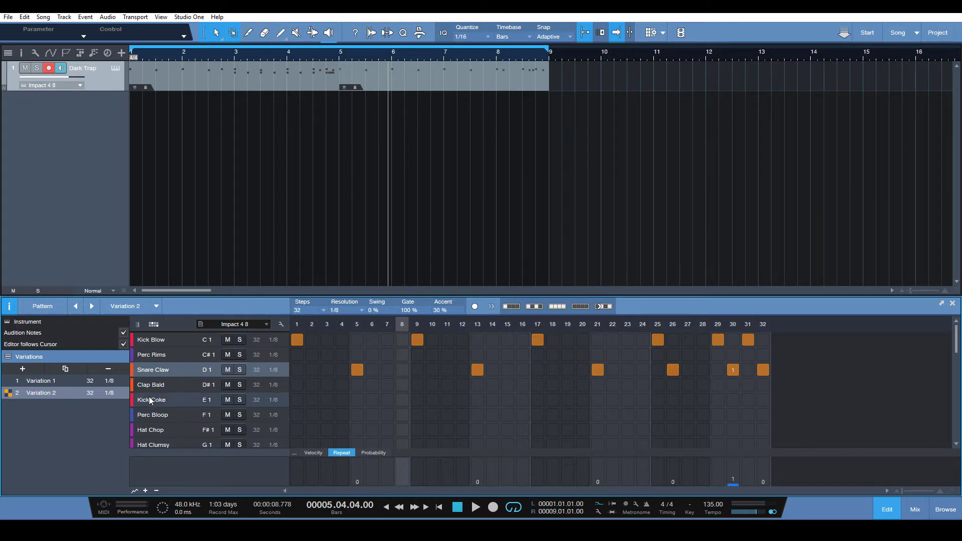
left_click(160, 445)
left_click(177, 430)
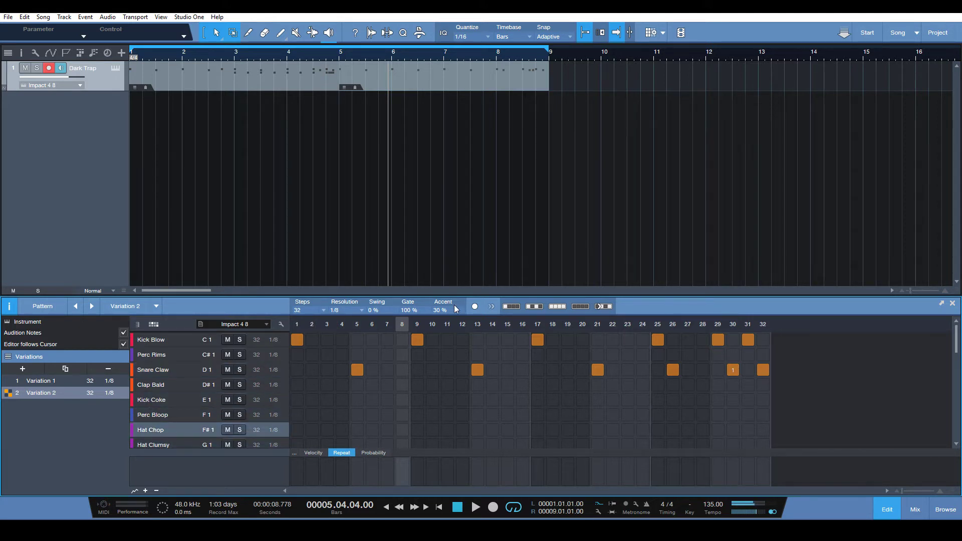
Fill Hat Chop on every odd step and lower the velocities of early hits including step 11.
left_click(534, 309)
scroll(477, 439, "down", 2)
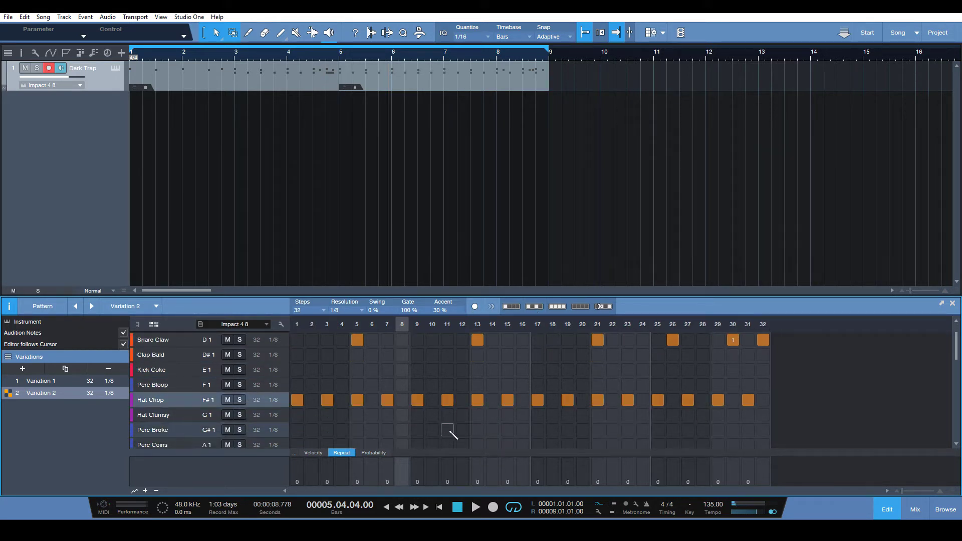
scroll(452, 434, "up", 1)
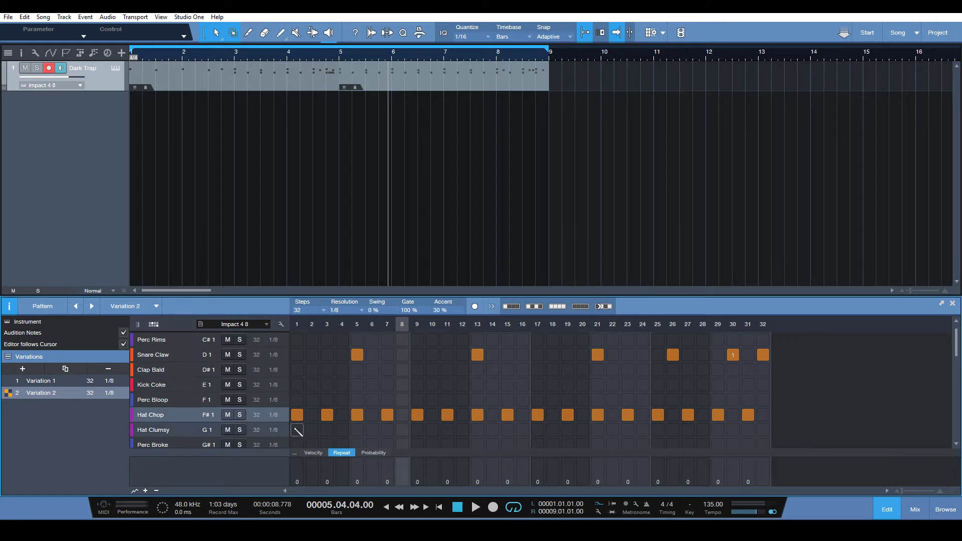
left_click(315, 453)
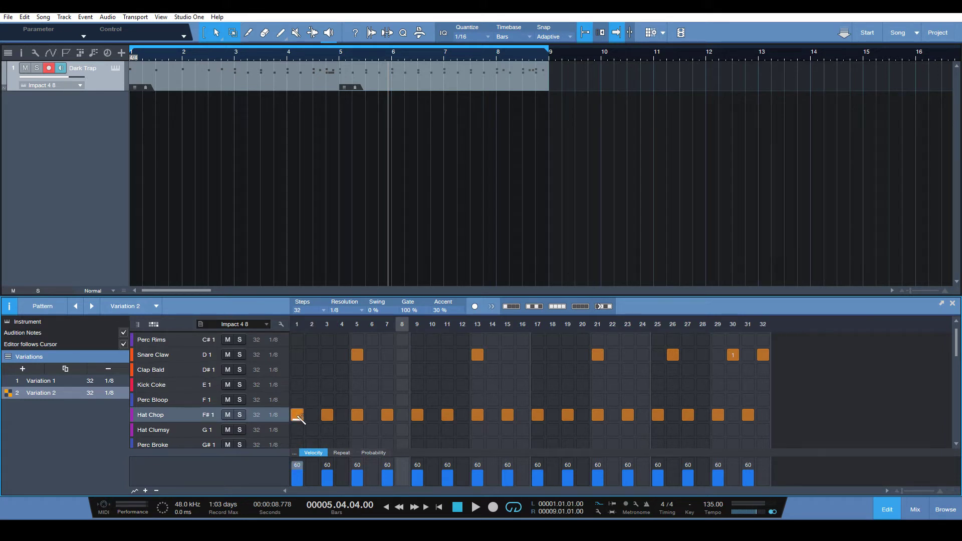
left_click(328, 470)
left_click(420, 472)
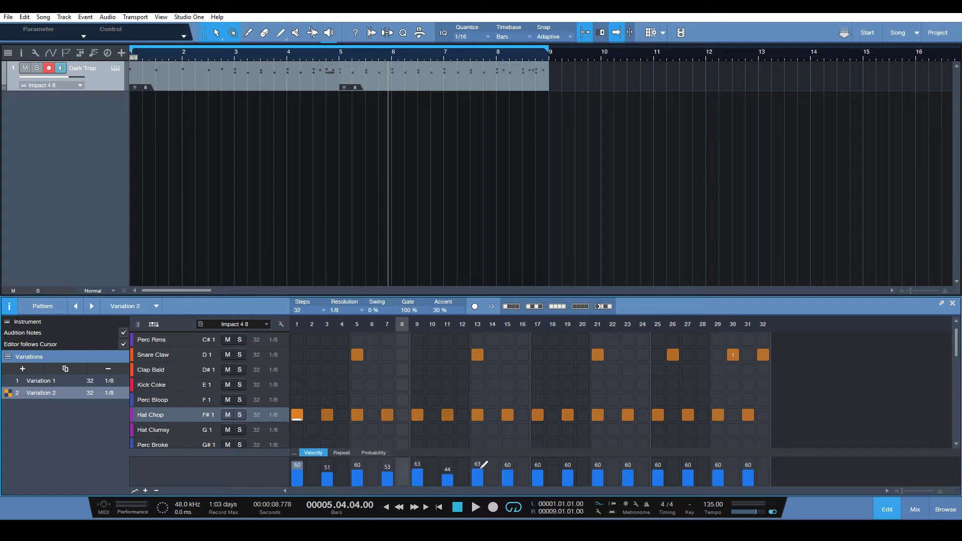
Set hi-hat velocities on steps 15–31 to 49, 44, 53, 53, 42, 54 and 40.
left_click(507, 473)
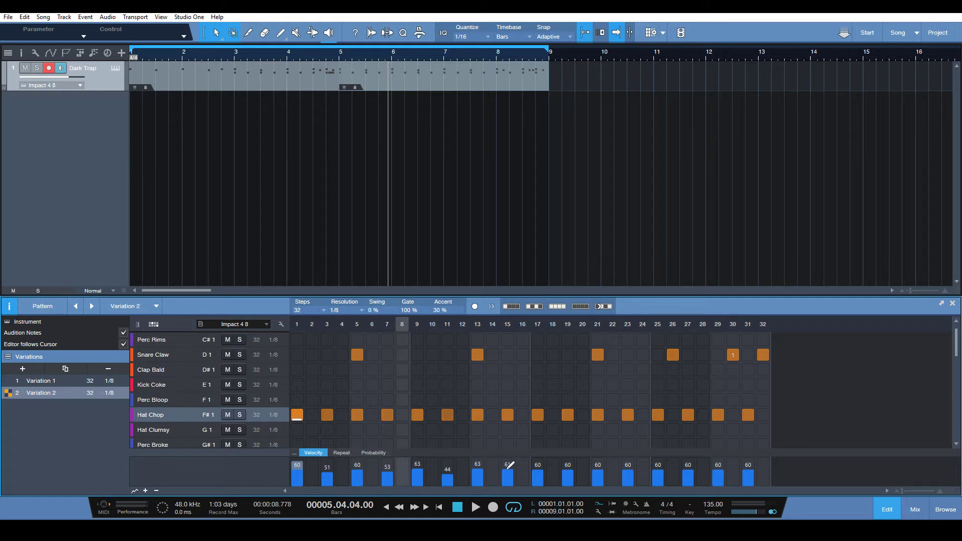
left_click(568, 476)
left_click(598, 472)
left_click(658, 472)
left_click(688, 476)
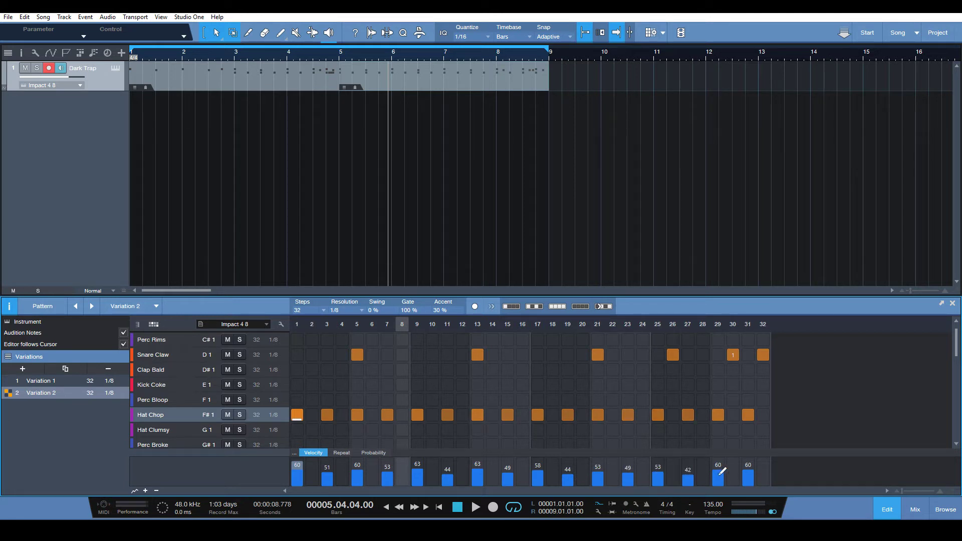
left_click(718, 471)
left_click(748, 477)
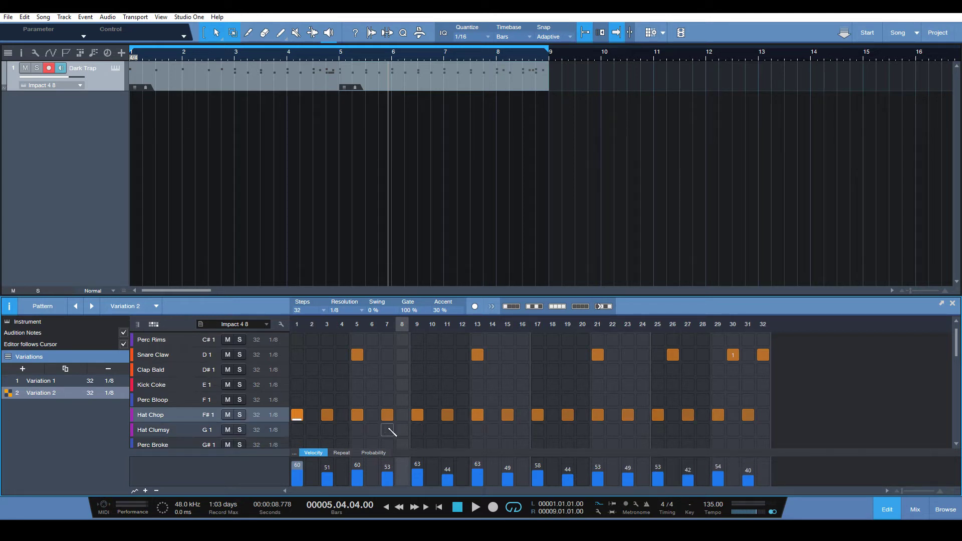
scroll(432, 426, "up", 1)
scroll(431, 426, "down", 3)
Add Hat Chop hits on step 10 (repeat 2) and step 26 (repeat 1).
scroll(431, 426, "up", 3)
left_click(432, 429)
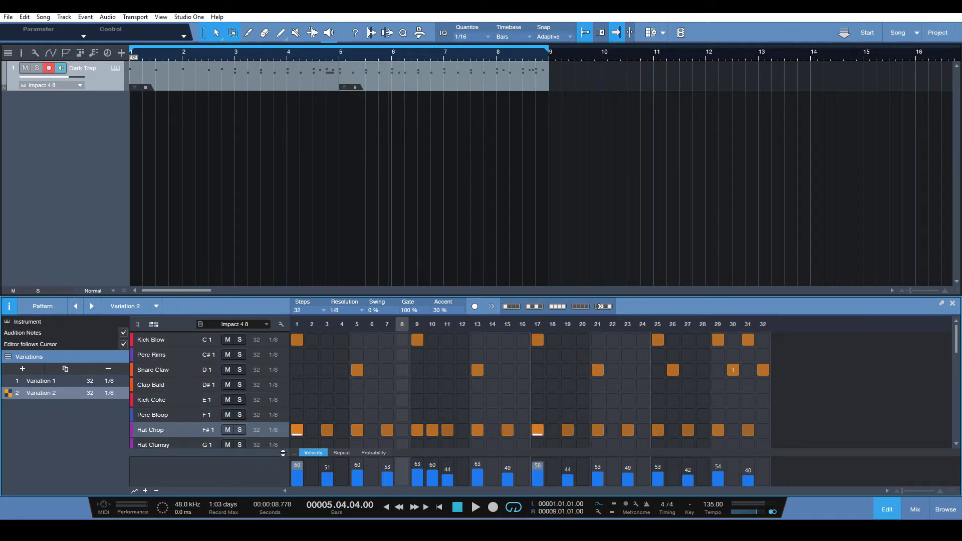
left_click(341, 453)
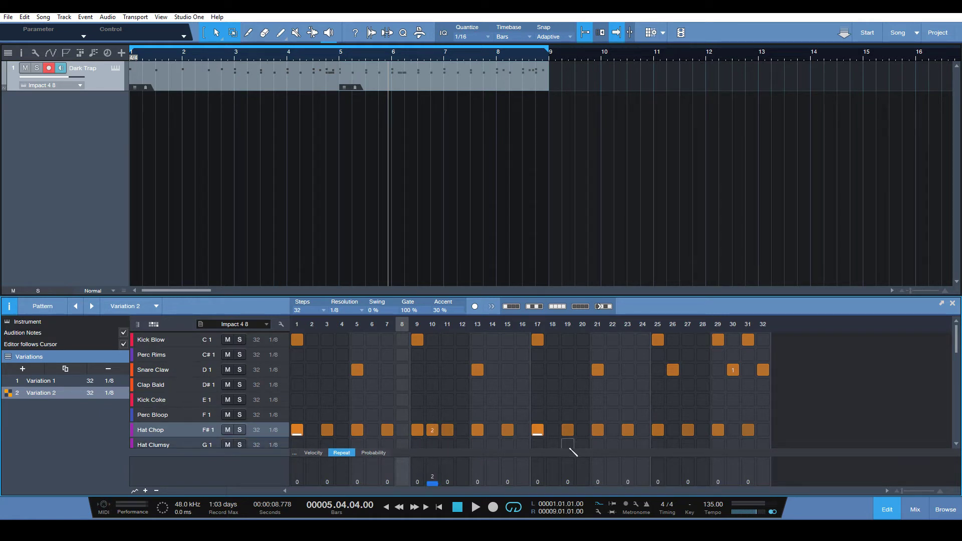
left_click(674, 432)
left_click(672, 479)
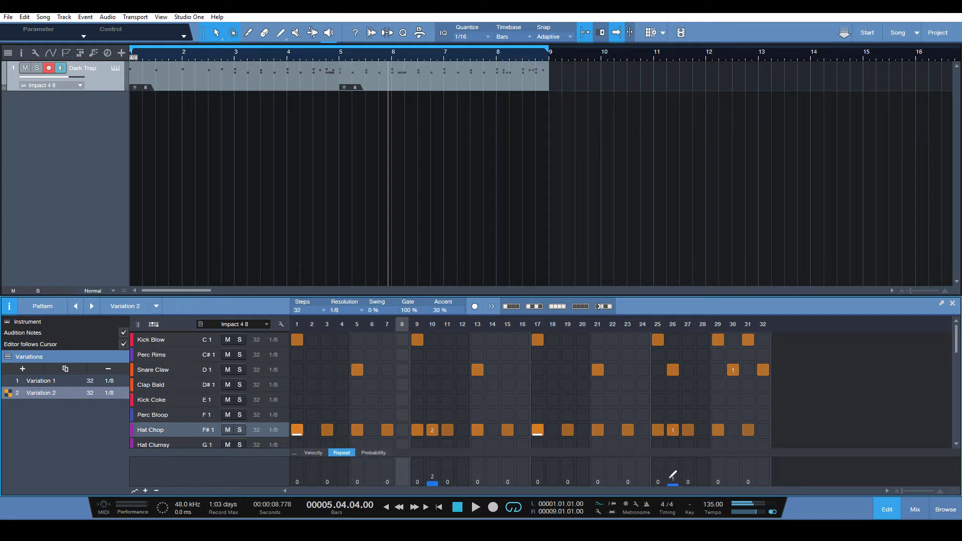
Play the pattern back from the start of bar 5 and stop it.
left_click(342, 55)
key("space")
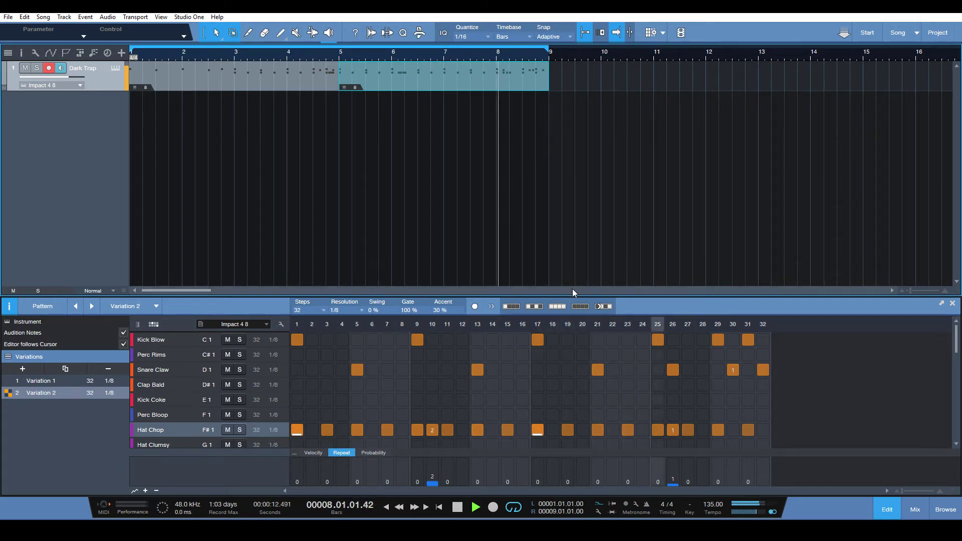
key("space")
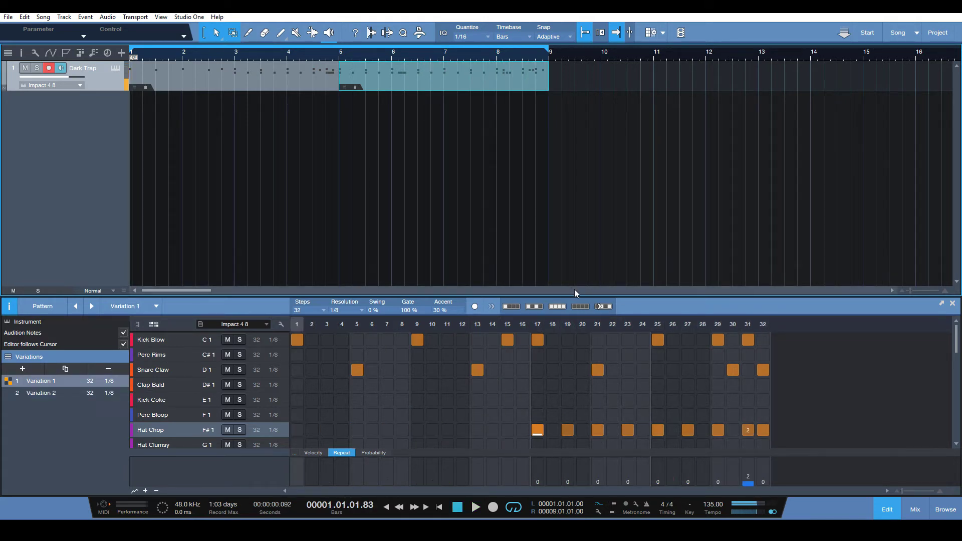
Lower Hat Chop hit probability on steps 11, 10, 17 and 26 to about 51%, 44%, 44% and 61%.
left_click(341, 53)
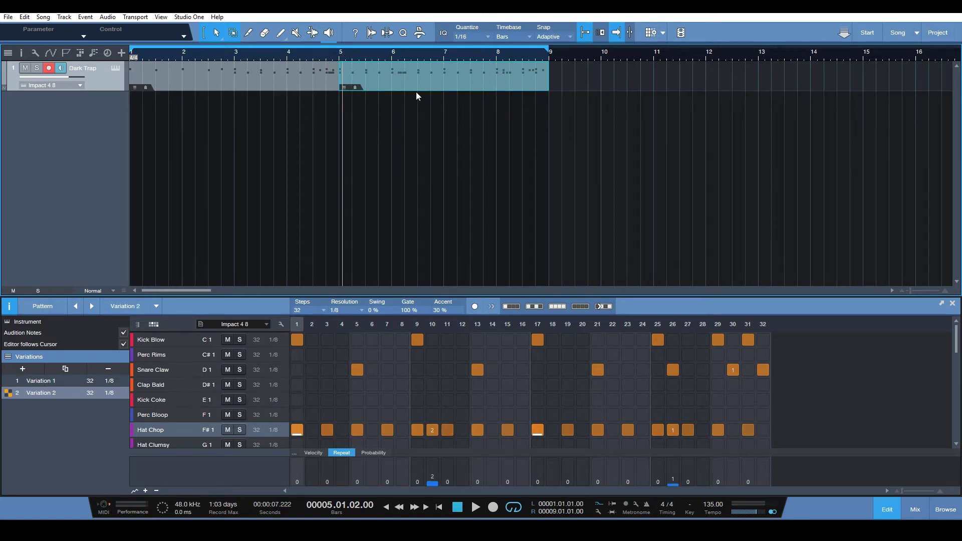
left_click(374, 453)
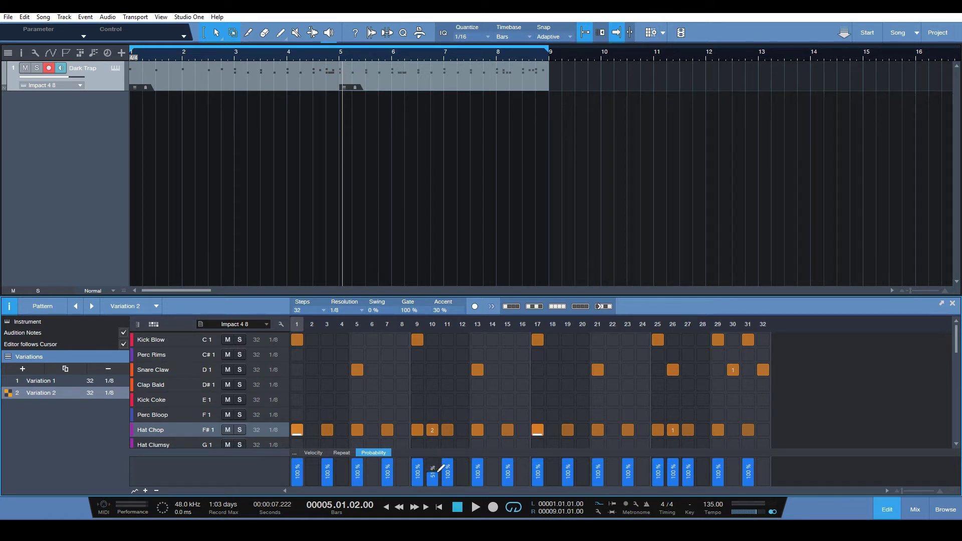
left_click(443, 471)
left_click_drag(440, 472, 454, 446)
left_click_drag(545, 469, 543, 473)
left_click(672, 468)
Add a Hat Chop hit on step 32 with 68% probability.
left_click(764, 430)
left_click(763, 468)
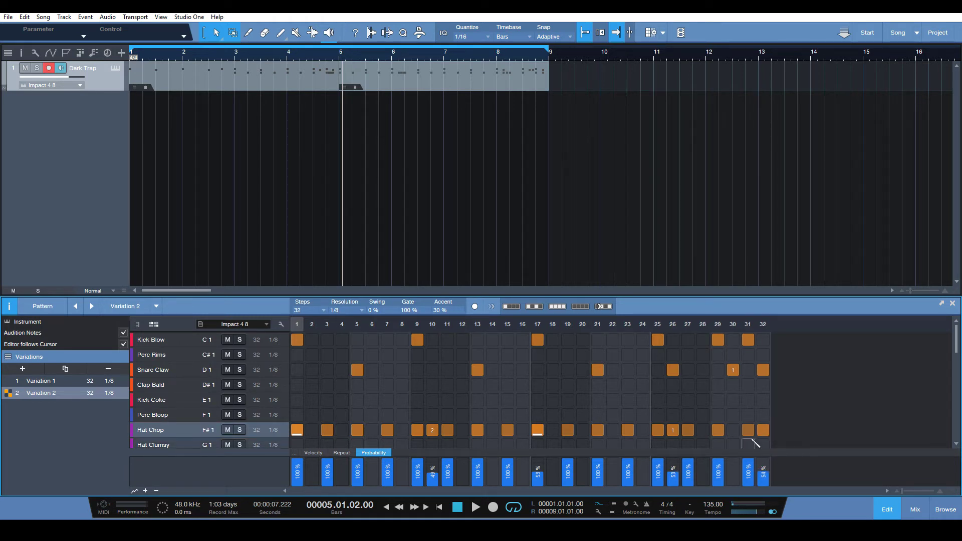
left_click(341, 453)
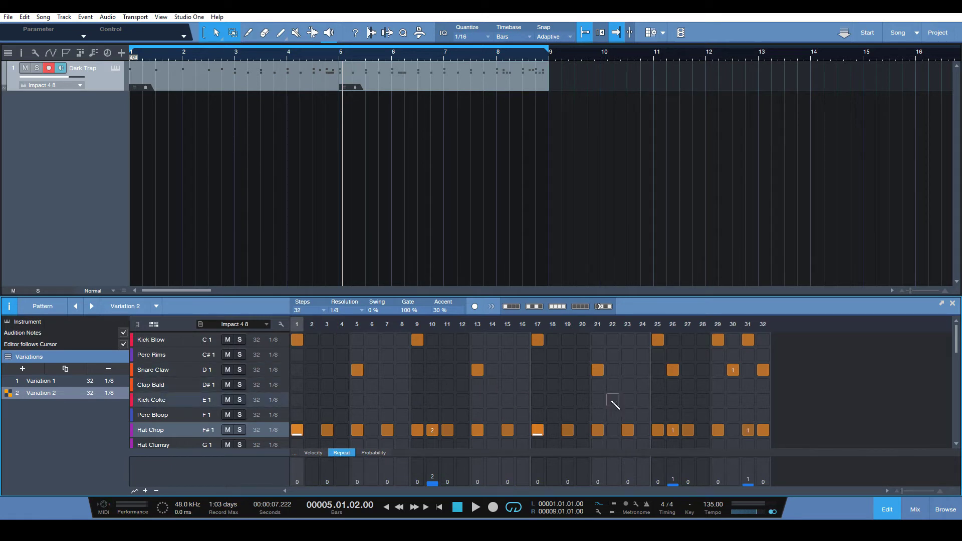
Add a Cymbal Light crash hit on step 25 of Variation 2 and show its probability values.
scroll(674, 404, "down", 3)
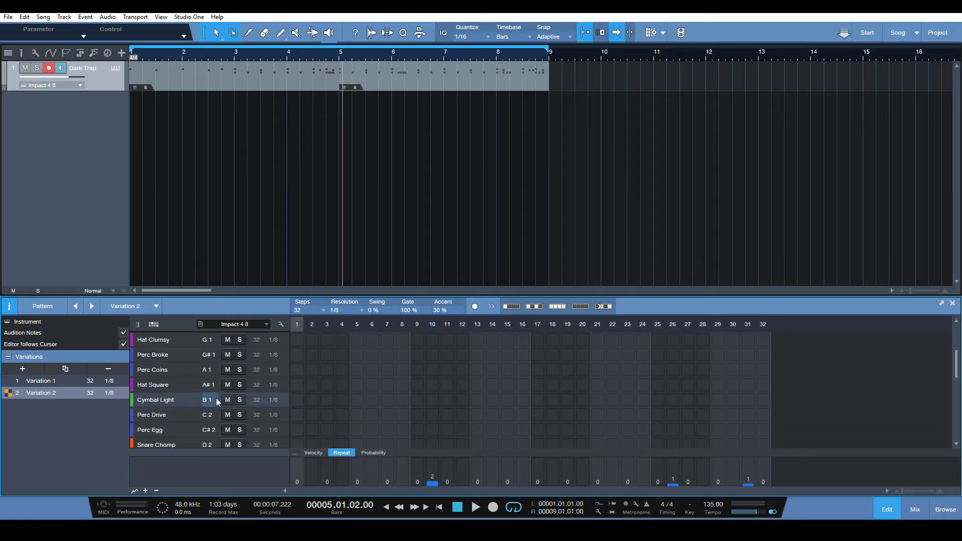
left_click(196, 399)
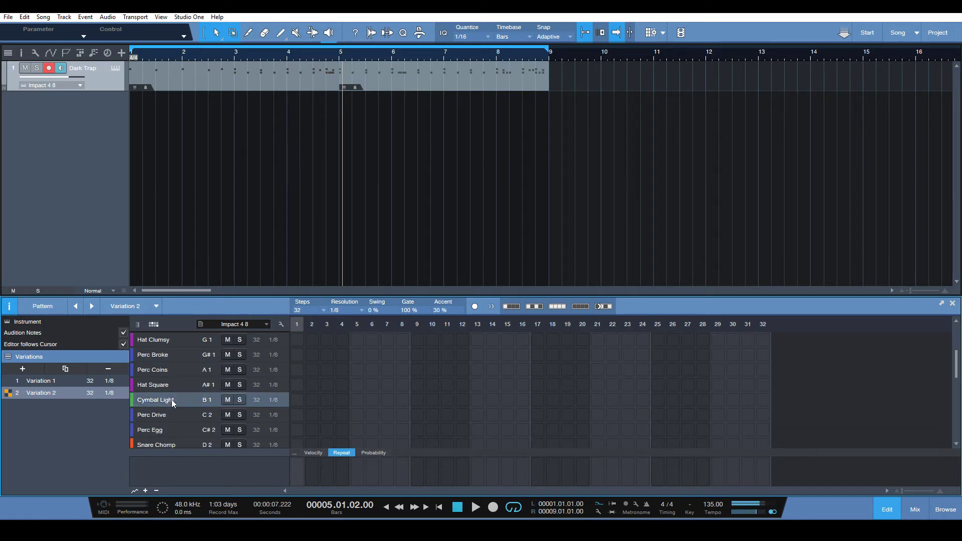
left_click(661, 401)
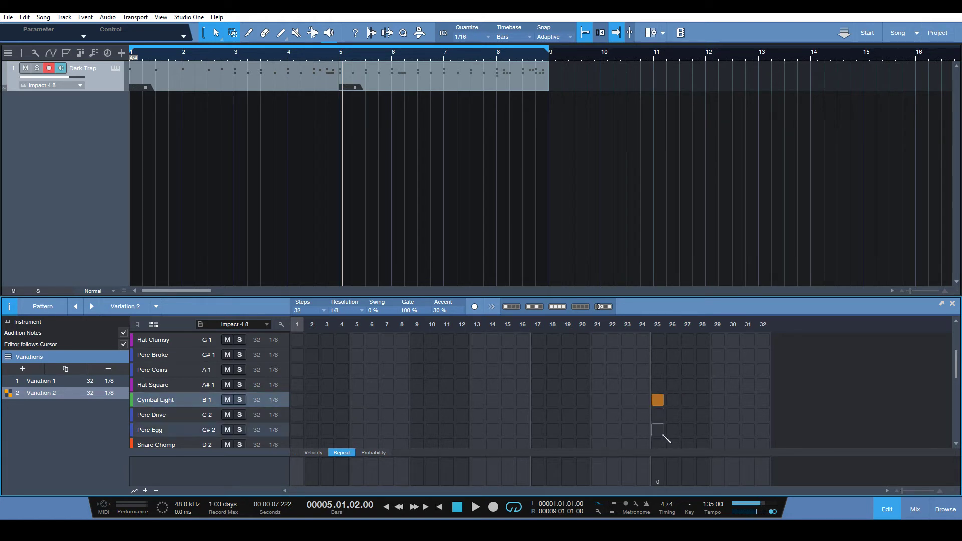
left_click(367, 454)
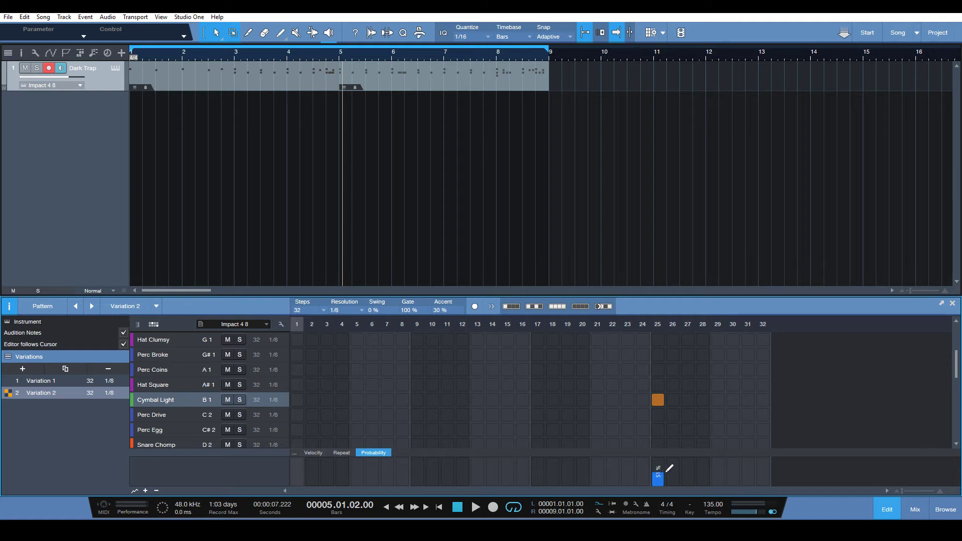
scroll(646, 399, "up", 5)
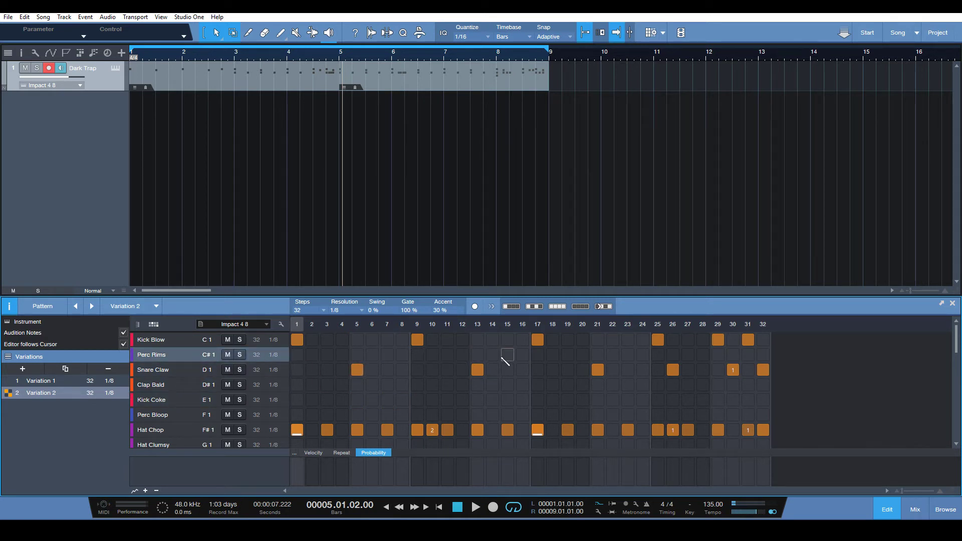
Add Perc Rims hits on steps 18, 10, 2 and 26.
left_click(553, 354)
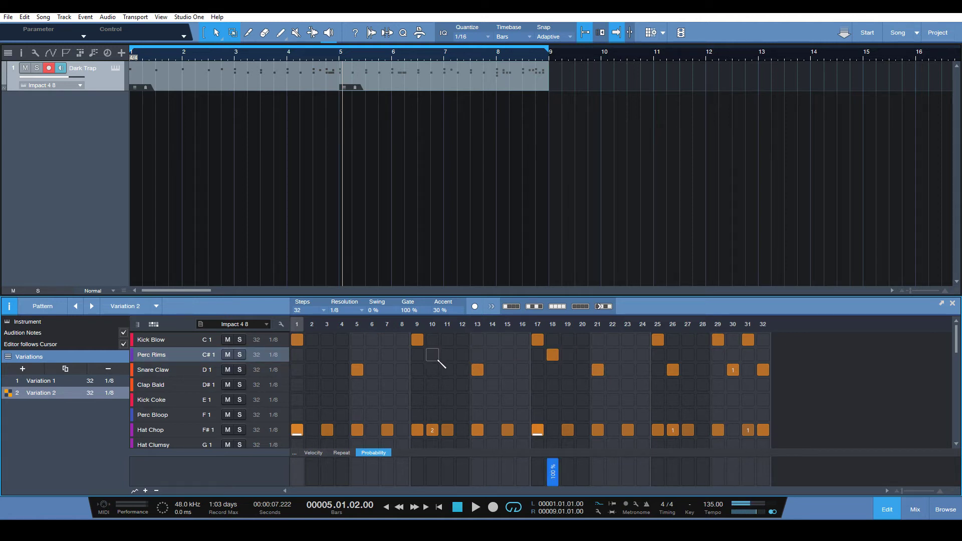
left_click(433, 355)
left_click(313, 354)
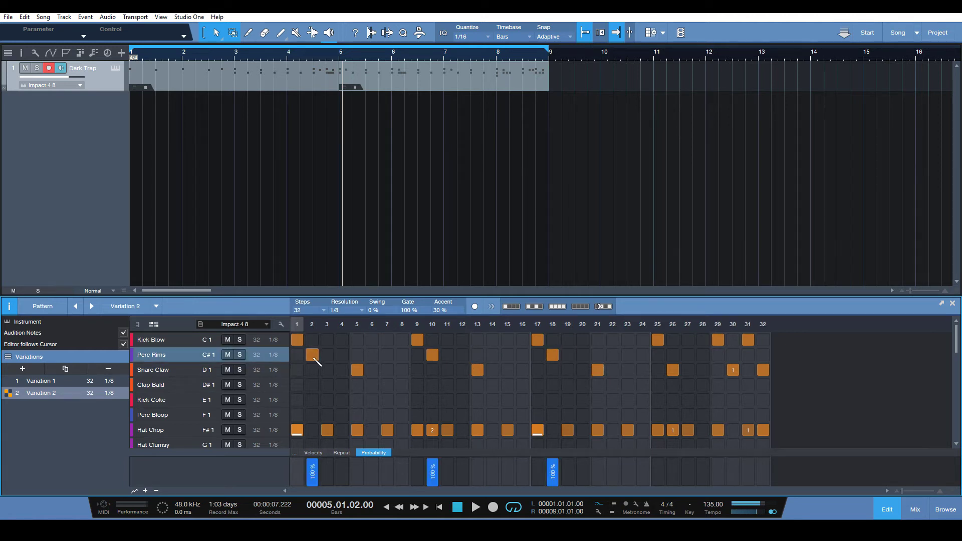
left_click(673, 354)
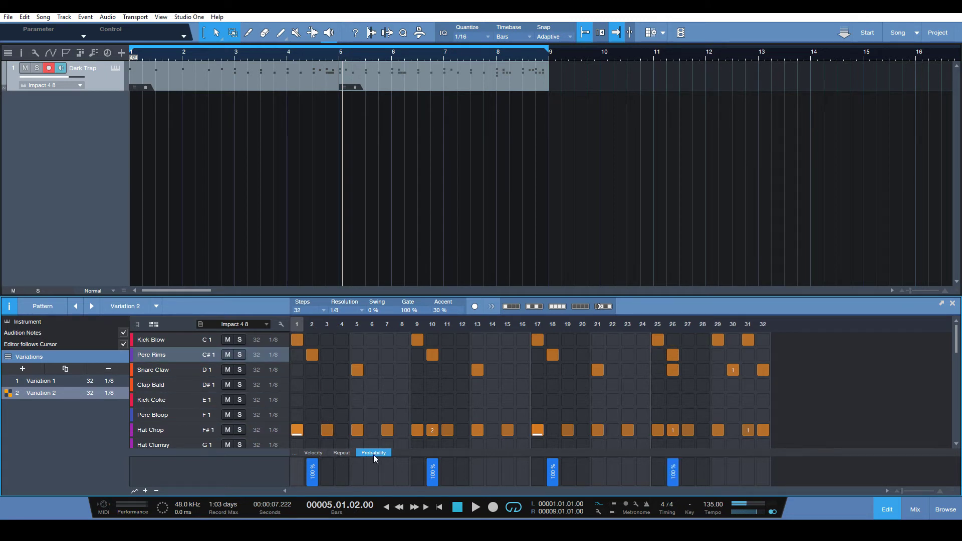
Lower the rim probabilities on steps 2, 10, 18 and 26 to about 40%, 54%, 56% and 58%.
left_click_drag(312, 469, 312, 475)
left_click_drag(432, 470, 438, 470)
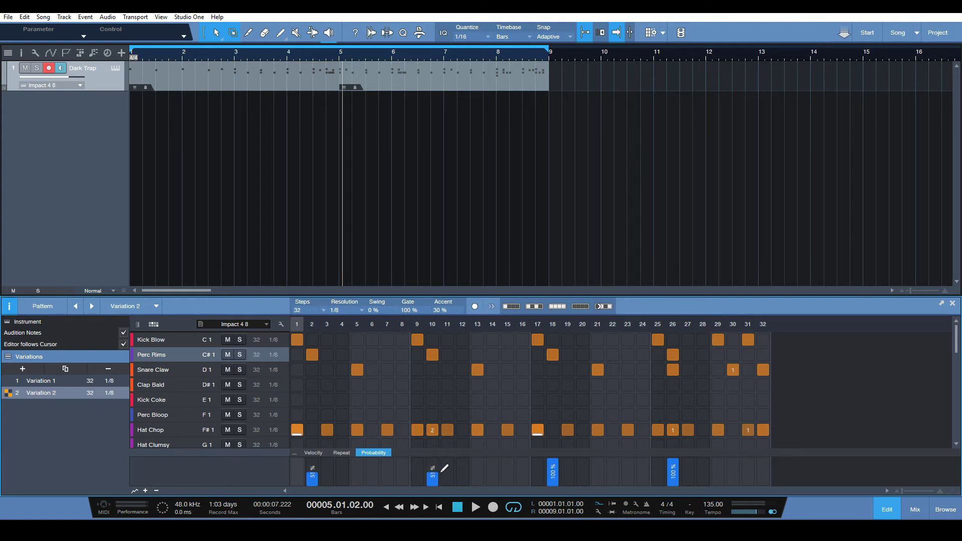
left_click_drag(551, 473, 560, 471)
left_click_drag(674, 471, 679, 470)
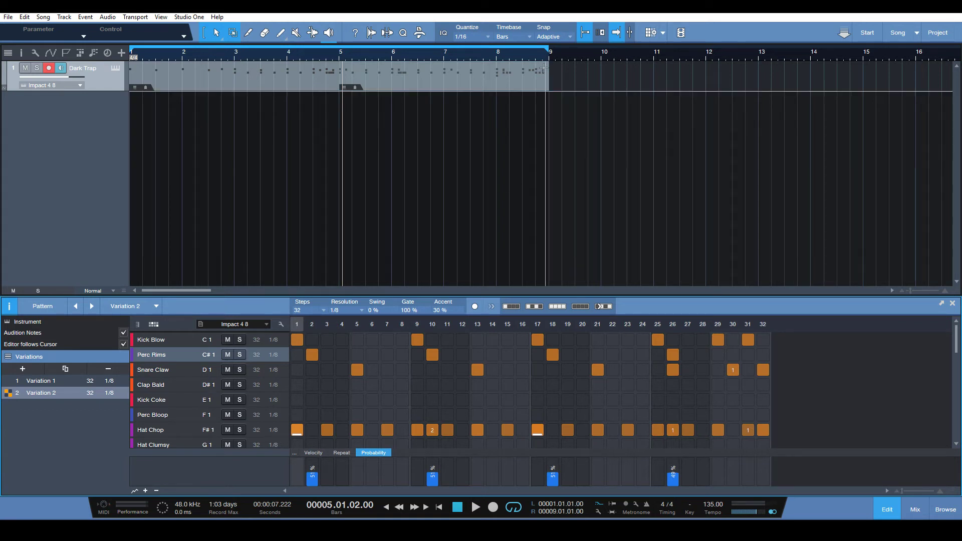
Turn looping off and stretch the Dark Trap pattern event out to bar 21.
key("KP_Divide")
key("q")
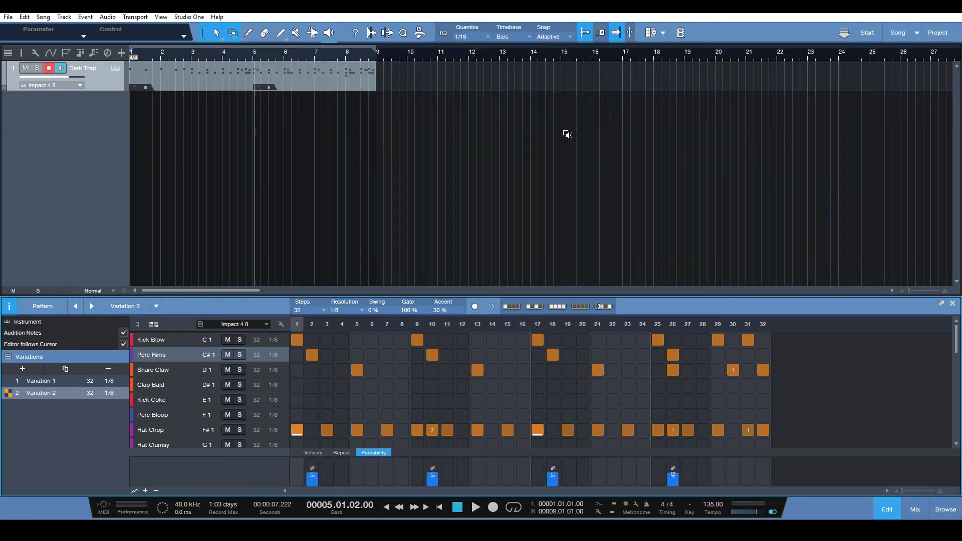
left_click_drag(382, 84, 751, 80)
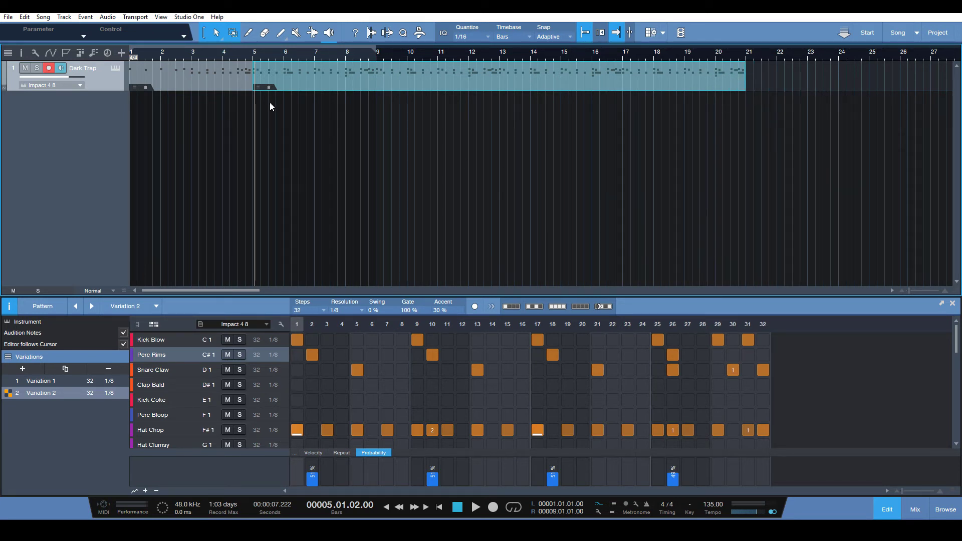
Play the stretched arrangement from the start.
key("Home")
key("space")
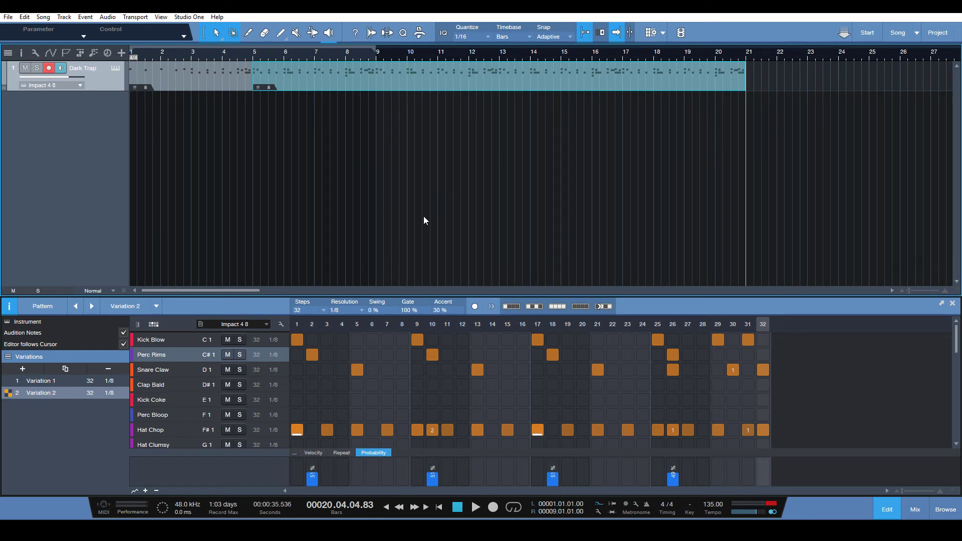
scroll(389, 379, "down", 1)
scroll(392, 386, "up", 1)
Set Hat Chop to 1/16 resolution with 64 steps and fill the remaining steps with hits.
left_click(279, 432)
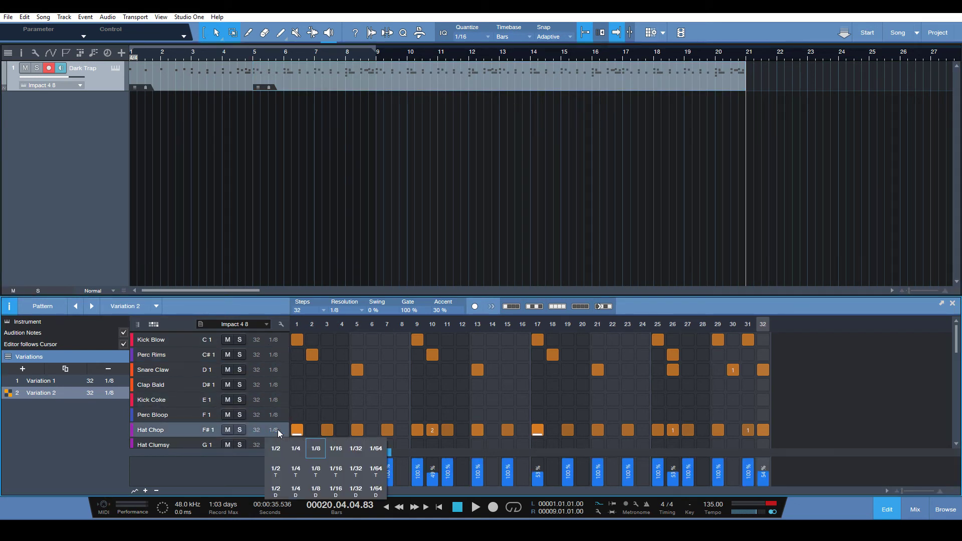
left_click(336, 449)
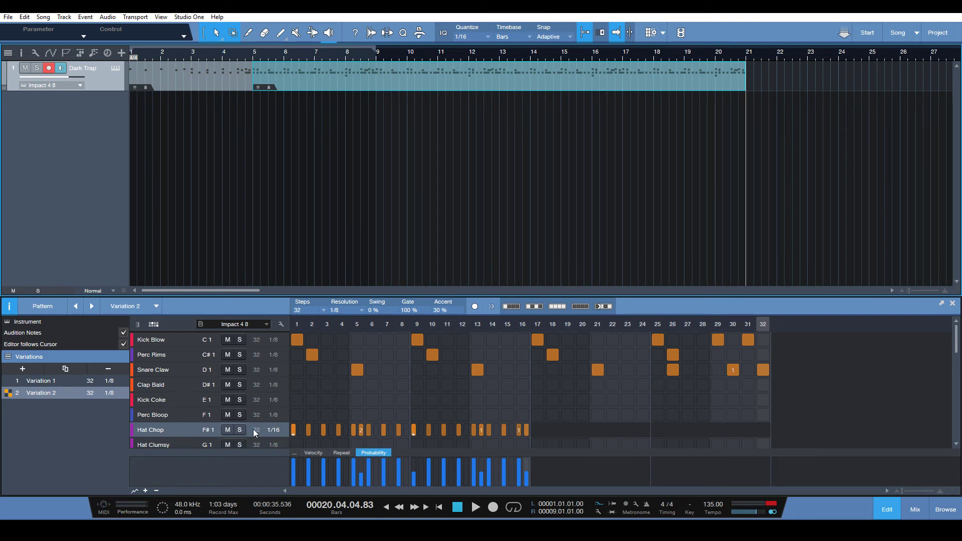
left_click_drag(254, 431, 268, 413)
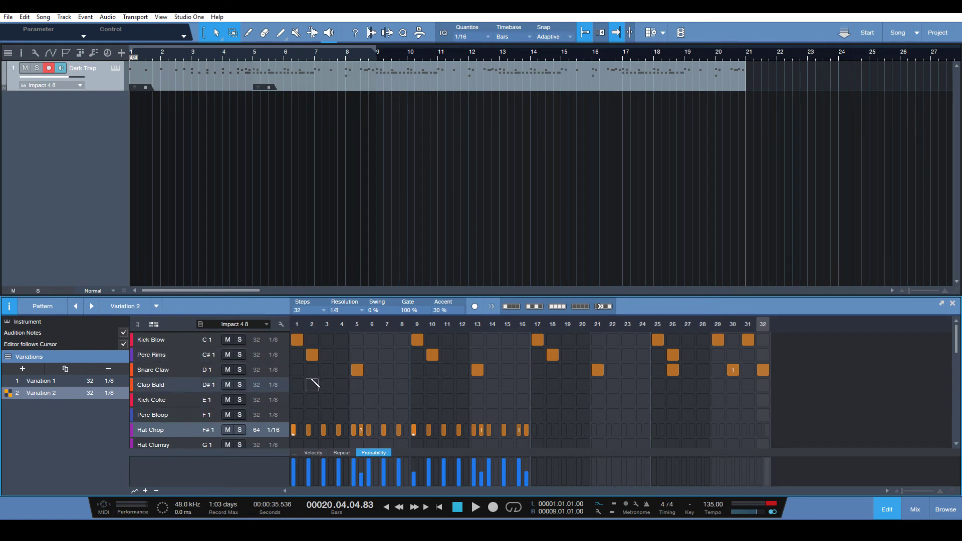
left_click(534, 306)
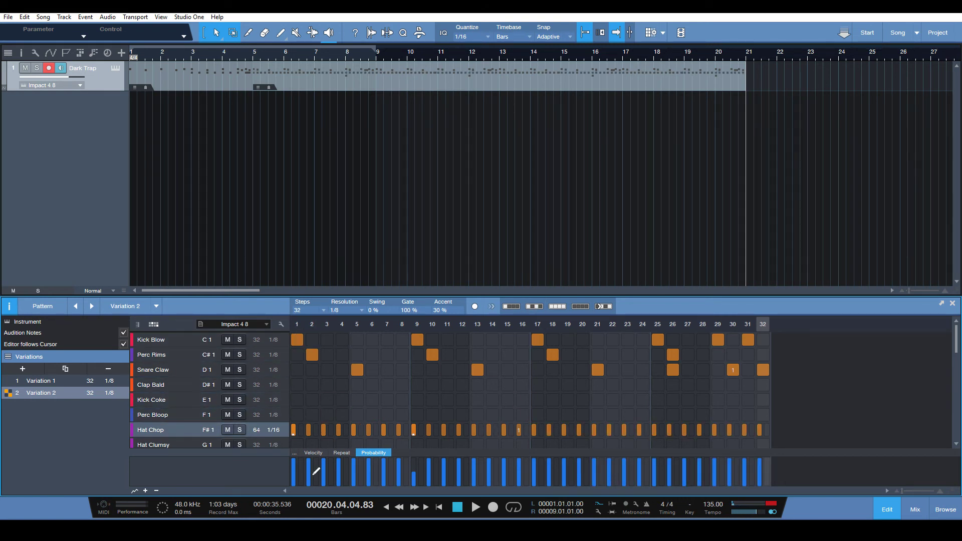
Vary Hat Chop probabilities and velocities across the steps and accent step 25.
left_click_drag(298, 465, 408, 470)
left_click(313, 453)
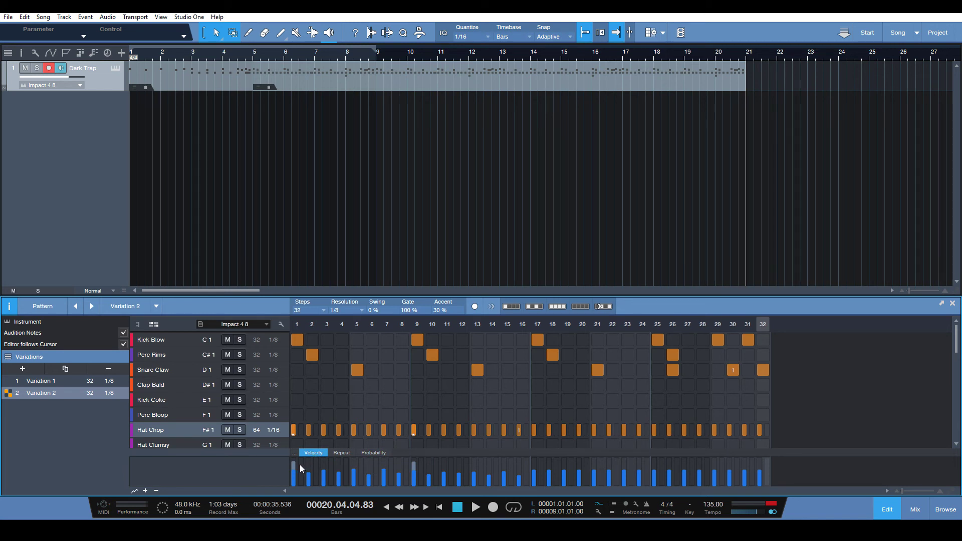
left_click_drag(303, 469, 760, 472)
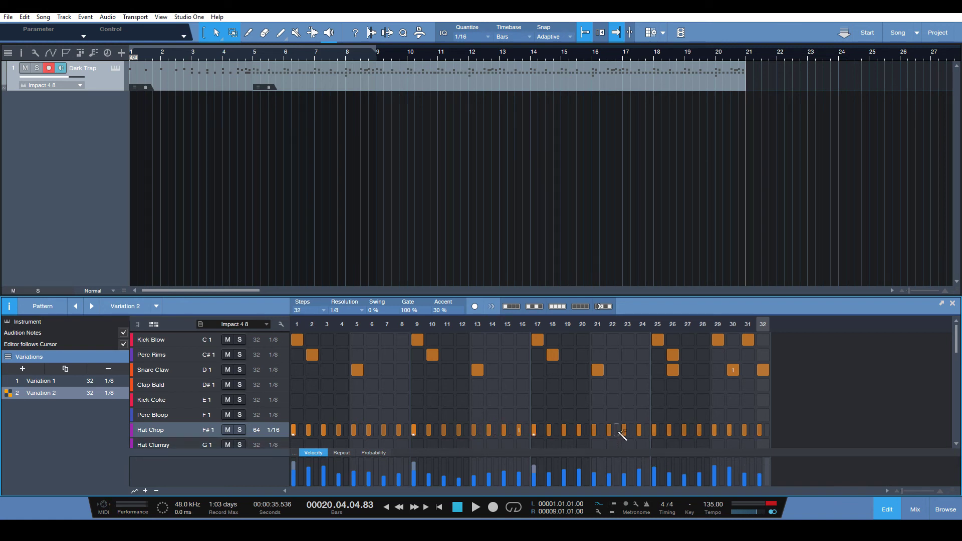
left_click(655, 430, "alt")
left_click(381, 75)
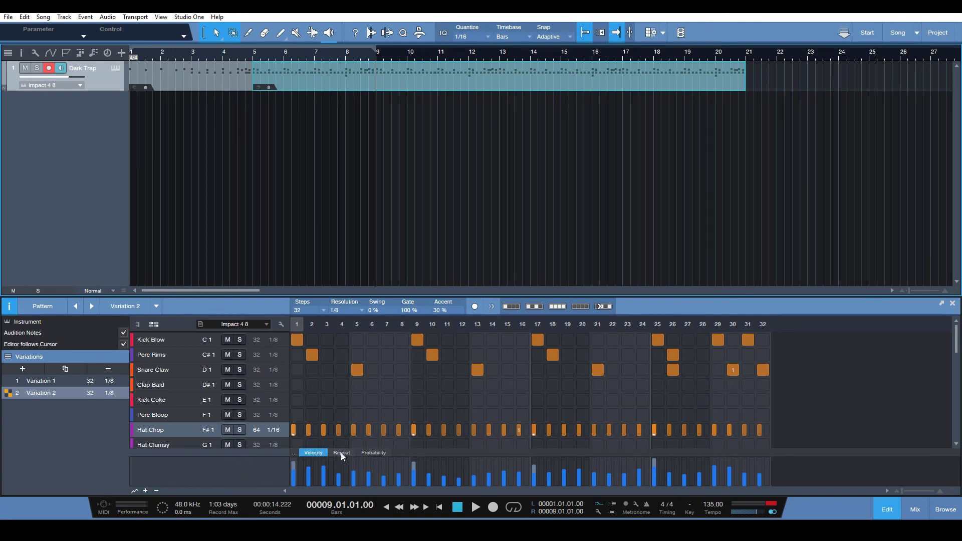
Lower the probability of Hat Chop steps 1 and 3.
left_click(371, 453)
left_click(294, 467)
left_click(324, 470)
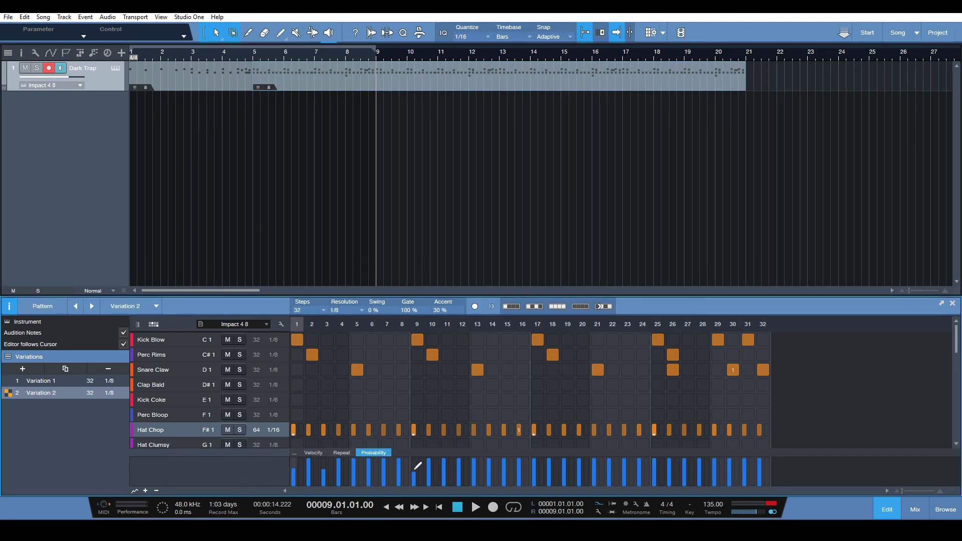
Add in-between Hat Chop hits near step 7 and between steps 21 and 22, then play from bar 9.
left_click(391, 430)
left_click(343, 453)
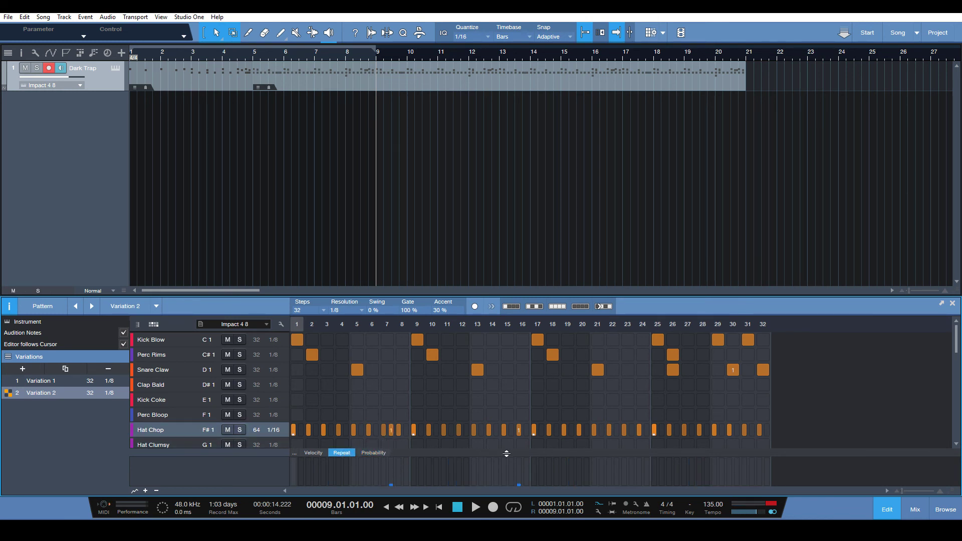
left_click(526, 430)
left_click(617, 430)
left_click(372, 453)
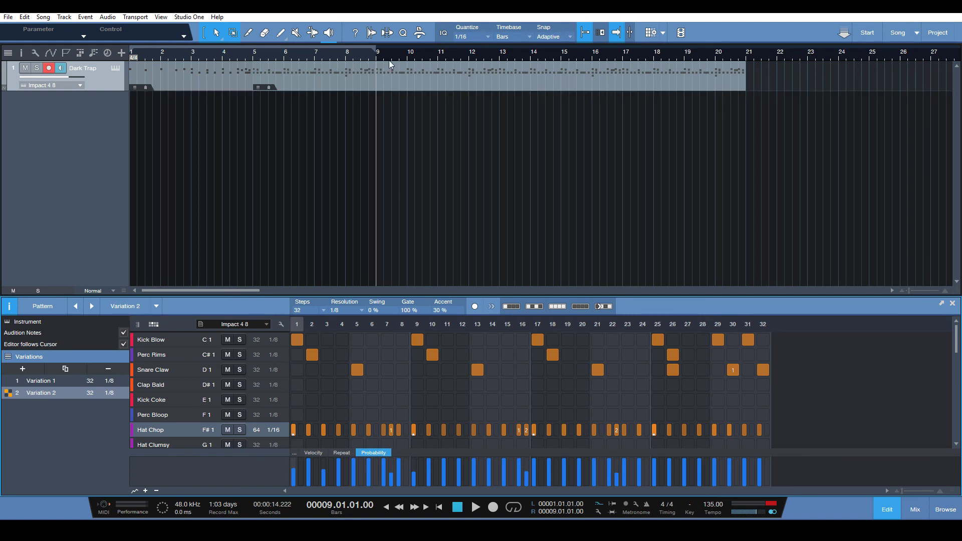
key("space")
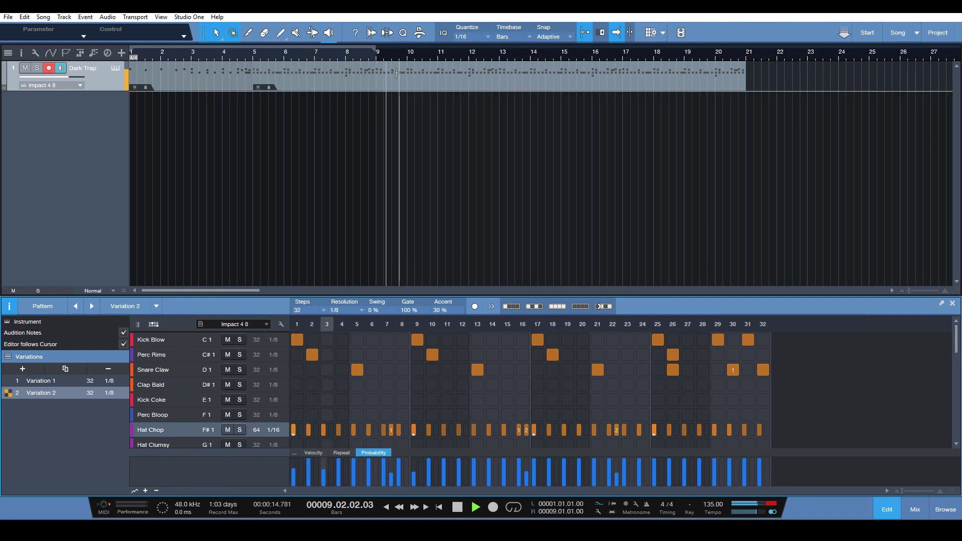